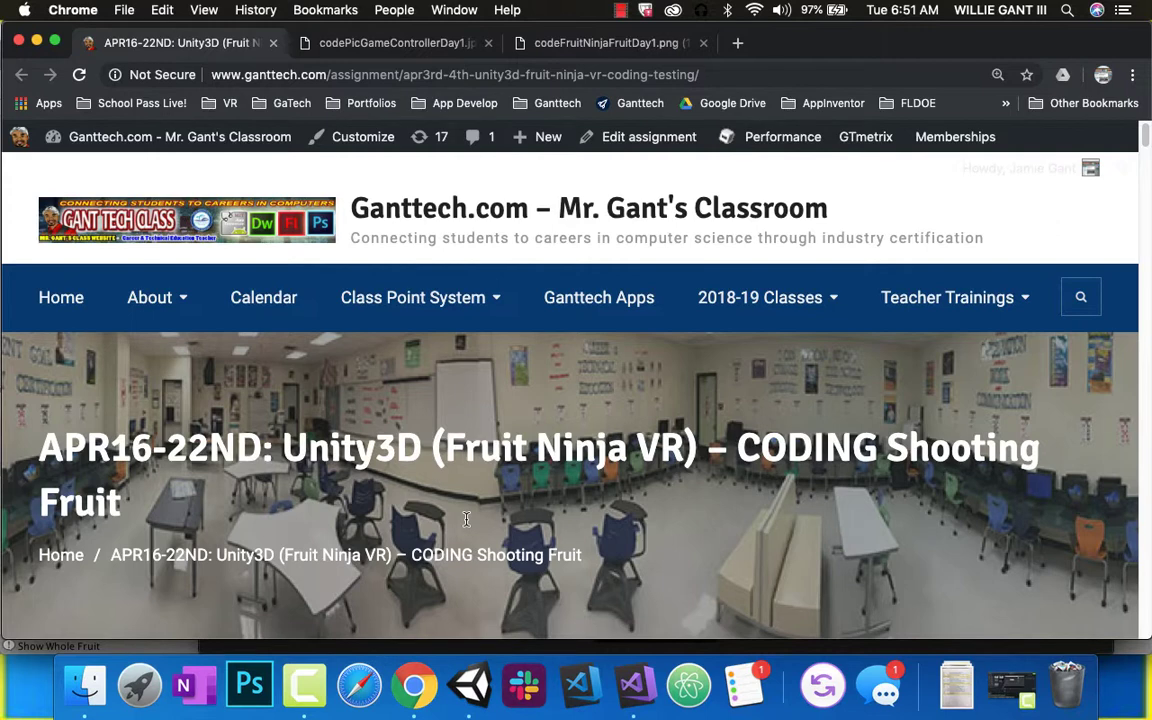
Scroll past Instructions to the Classwork section's Fruit.cs requirements and code screenshot.
scroll(466, 519, "down", 10)
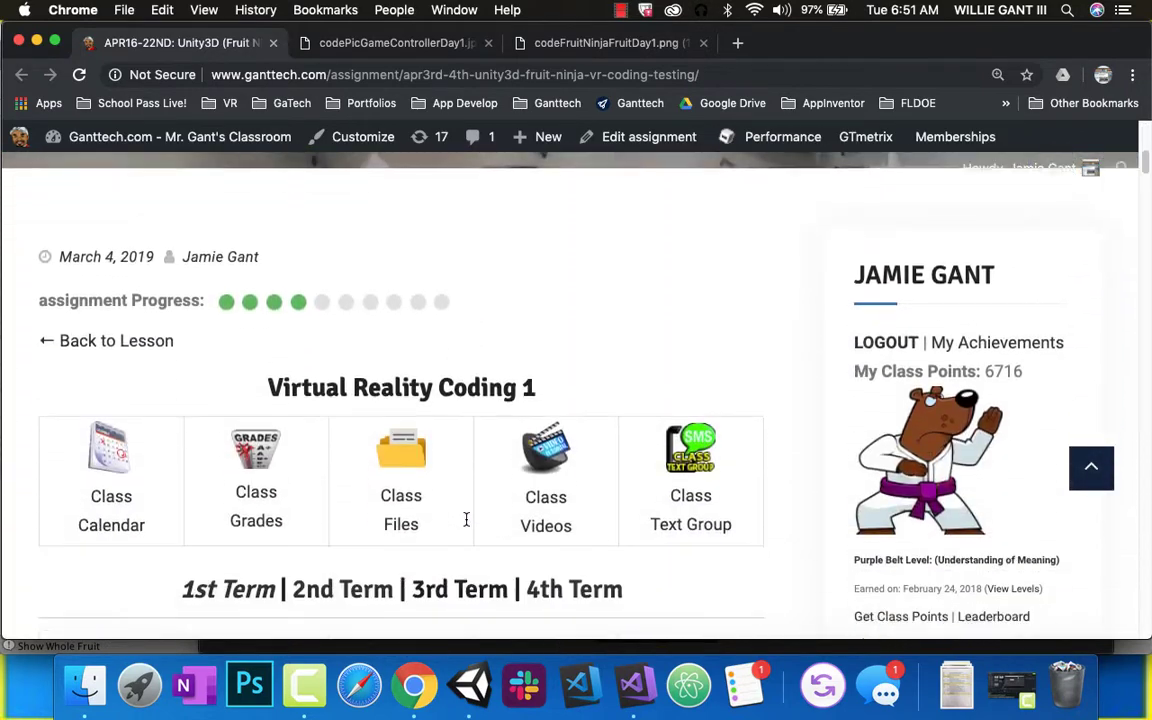
scroll(466, 519, "down", 10)
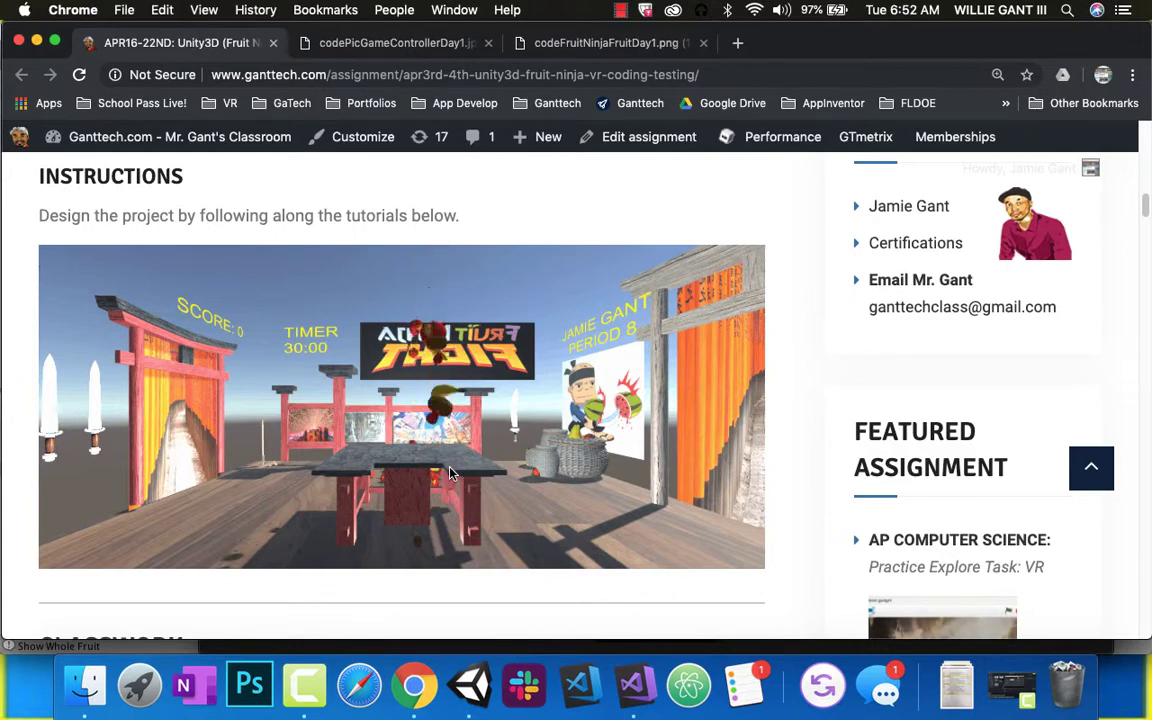
scroll(449, 473, "down", 5)
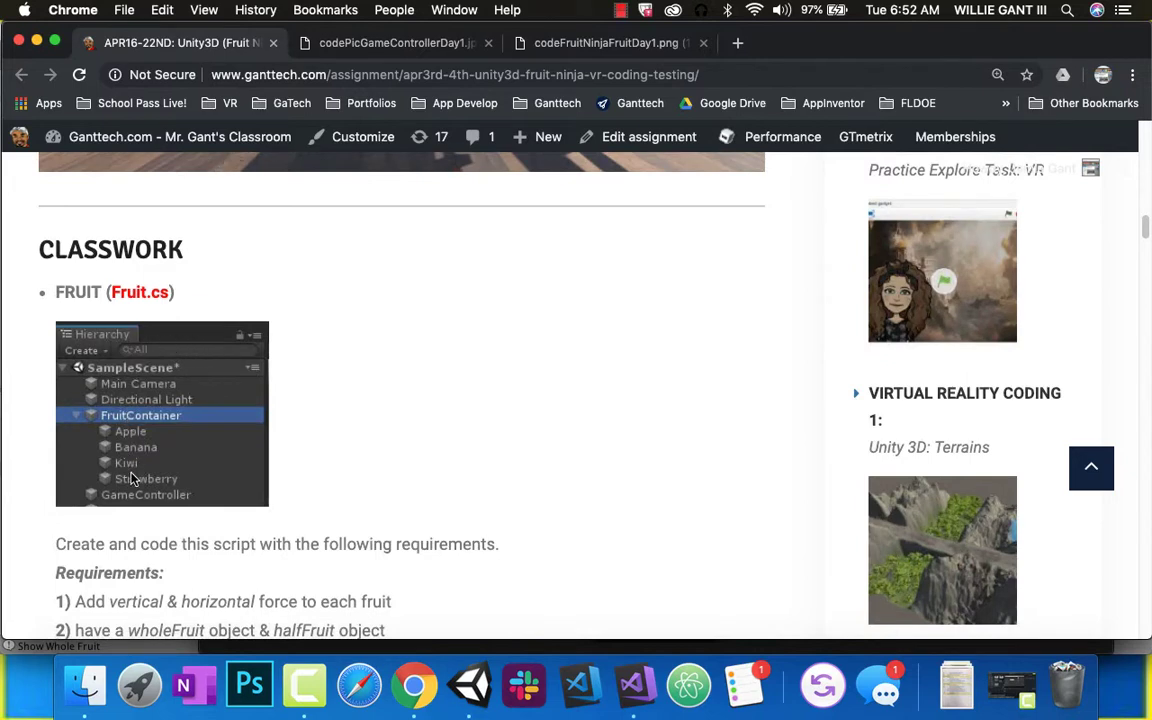
scroll(168, 483, "down", 3)
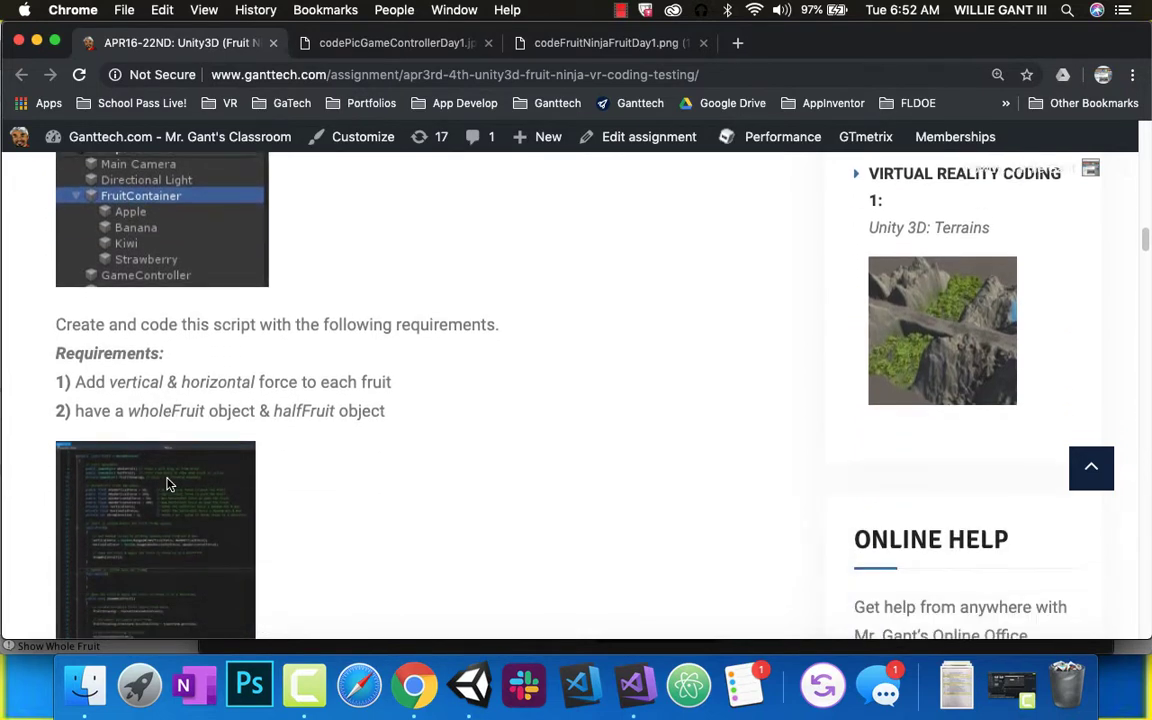
Open the Fruit code screenshot full size in a new tab.
left_click(158, 520)
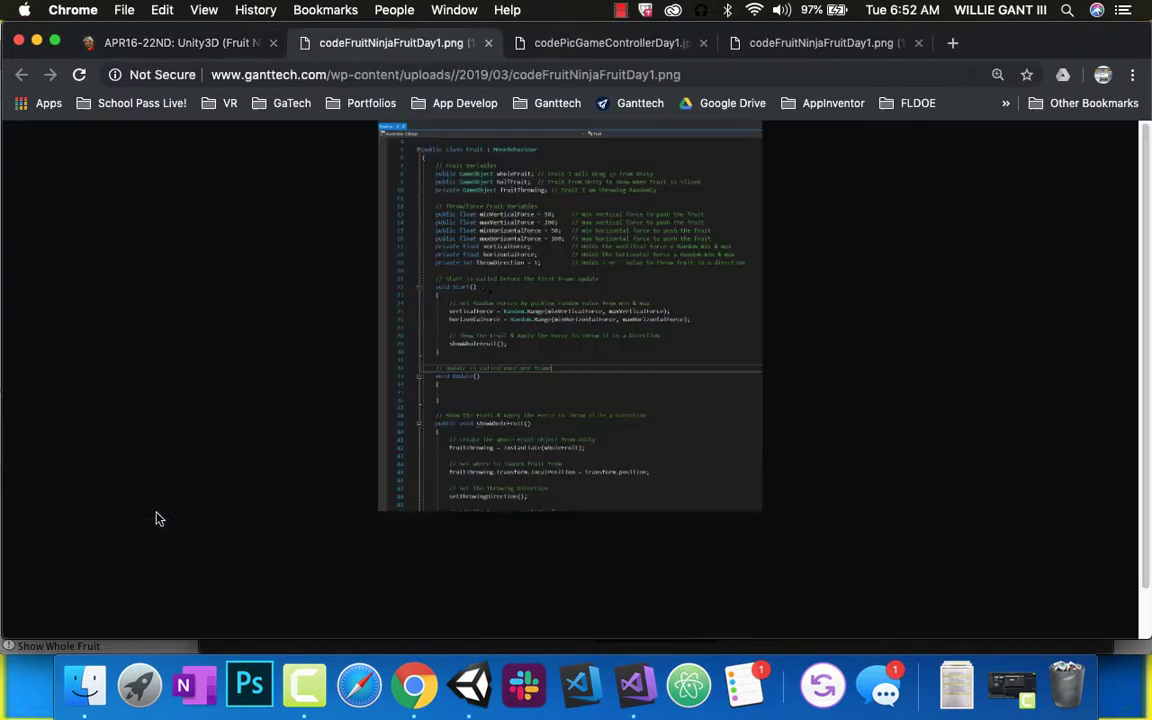
left_click(558, 320)
scroll(370, 280, "down", 1)
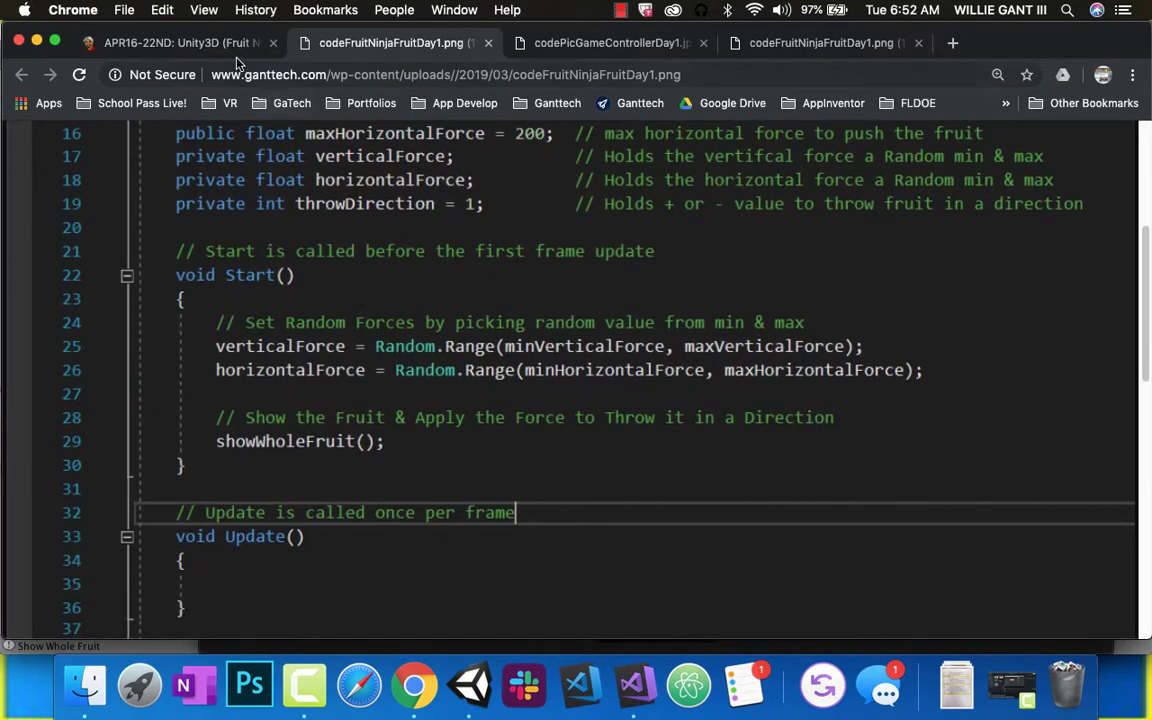
left_click(207, 45)
Open the GameController code screenshot in a new tab, then bring up the FruitNinja project in Unity.
scroll(320, 380, "down", 5)
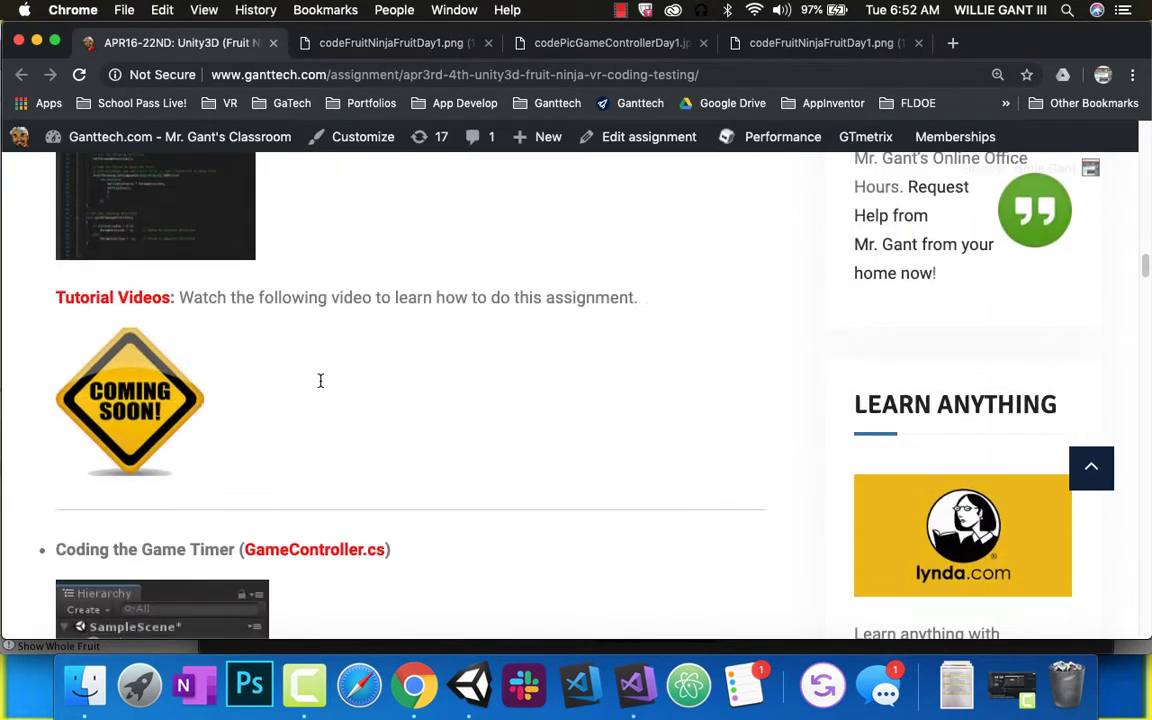
scroll(320, 380, "down", 4)
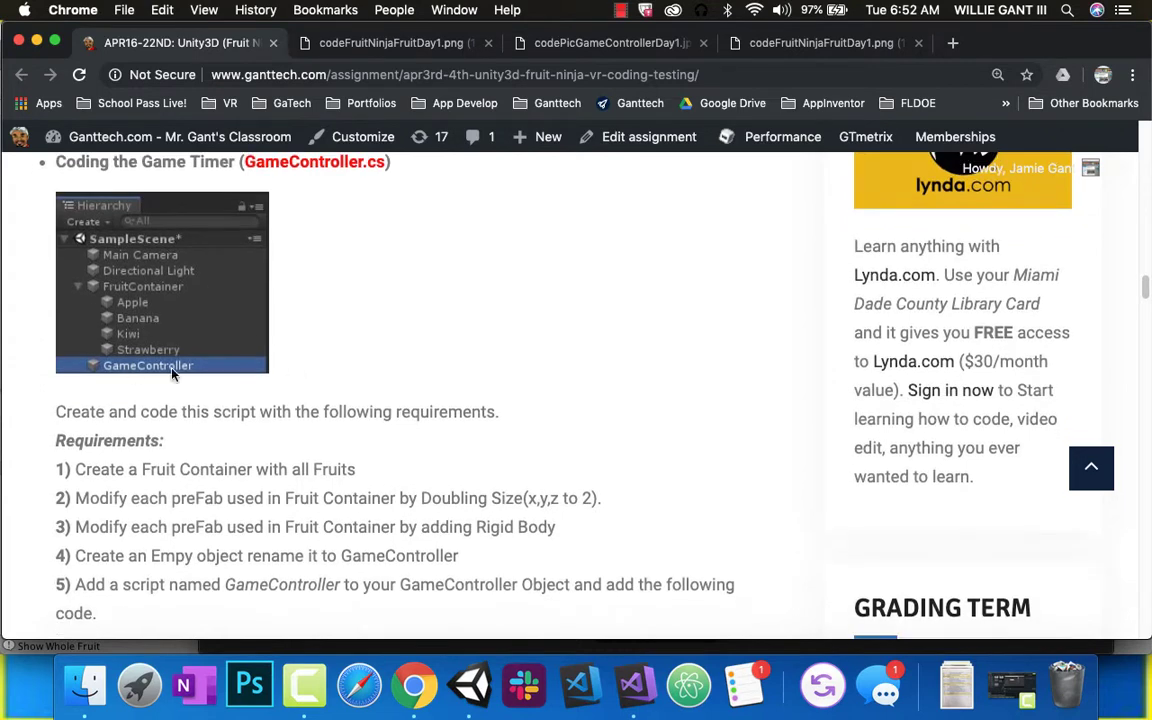
scroll(172, 373, "down", 3)
left_click(216, 535)
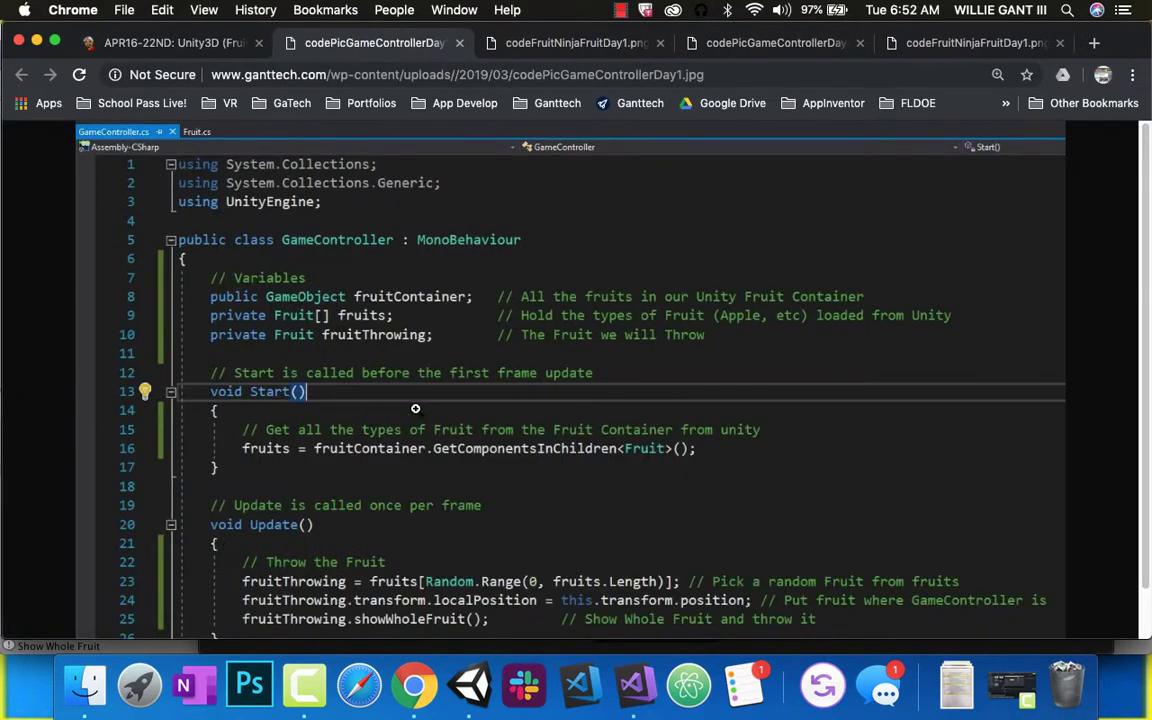
scroll(470, 415, "down", 2)
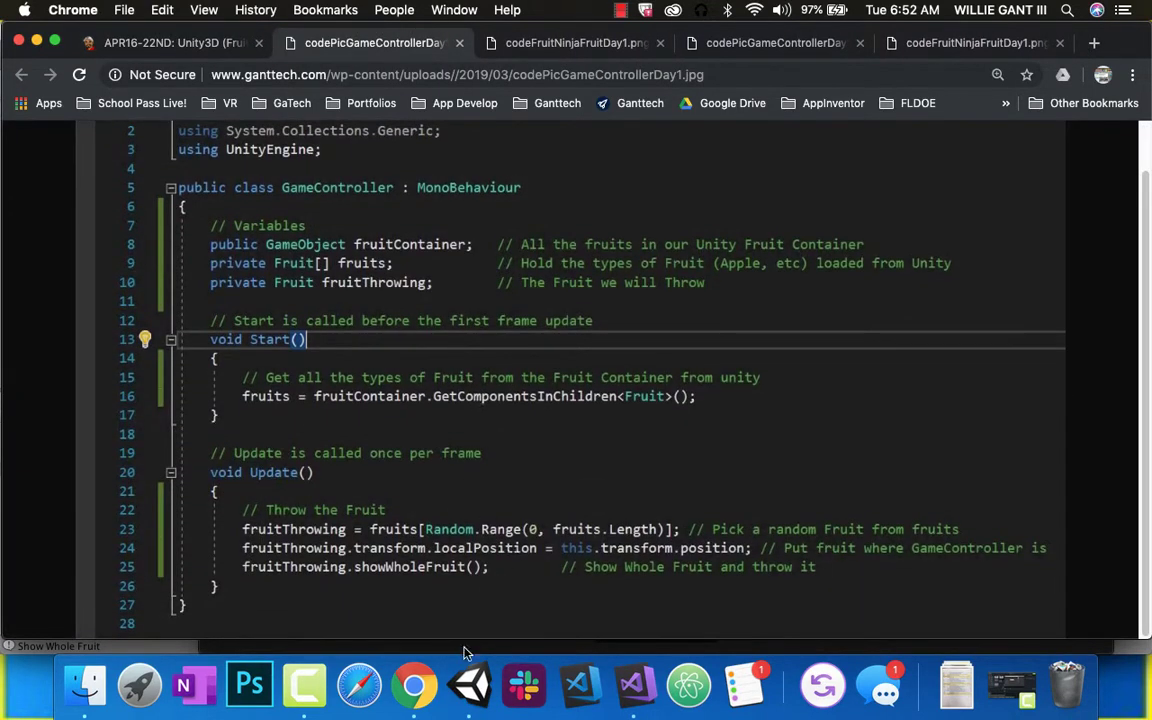
left_click(469, 685)
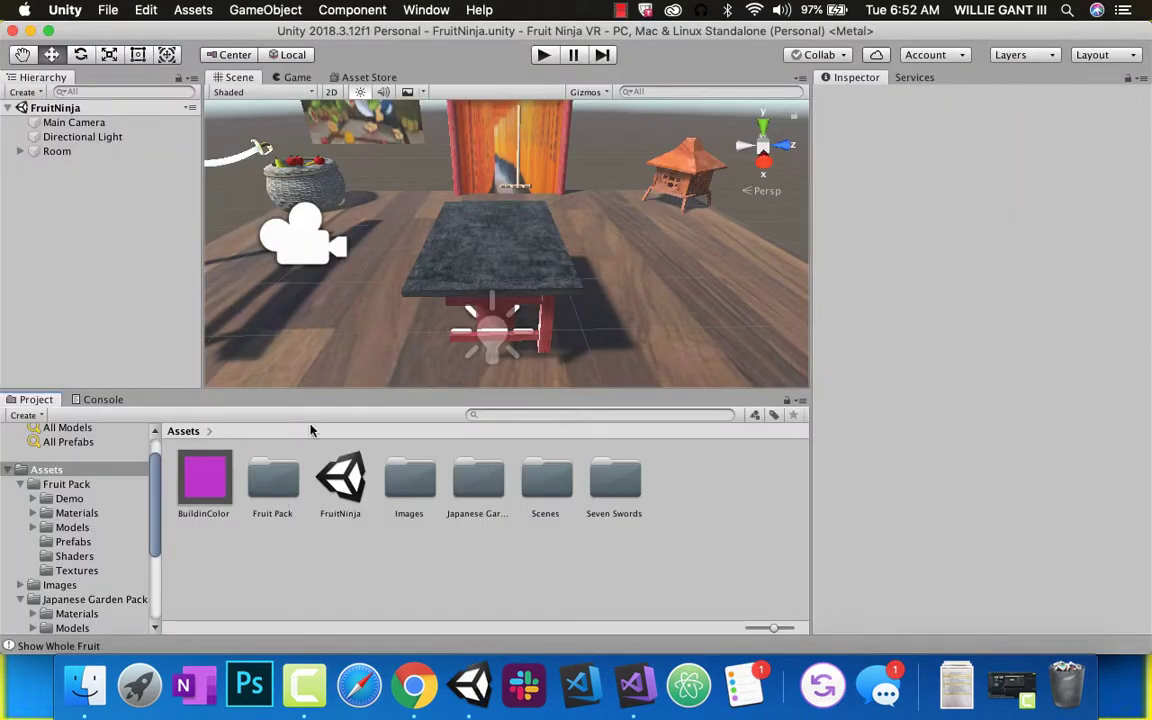
Create an empty GameObject in the Hierarchy and name it FruitContainer.
right_click(62, 214)
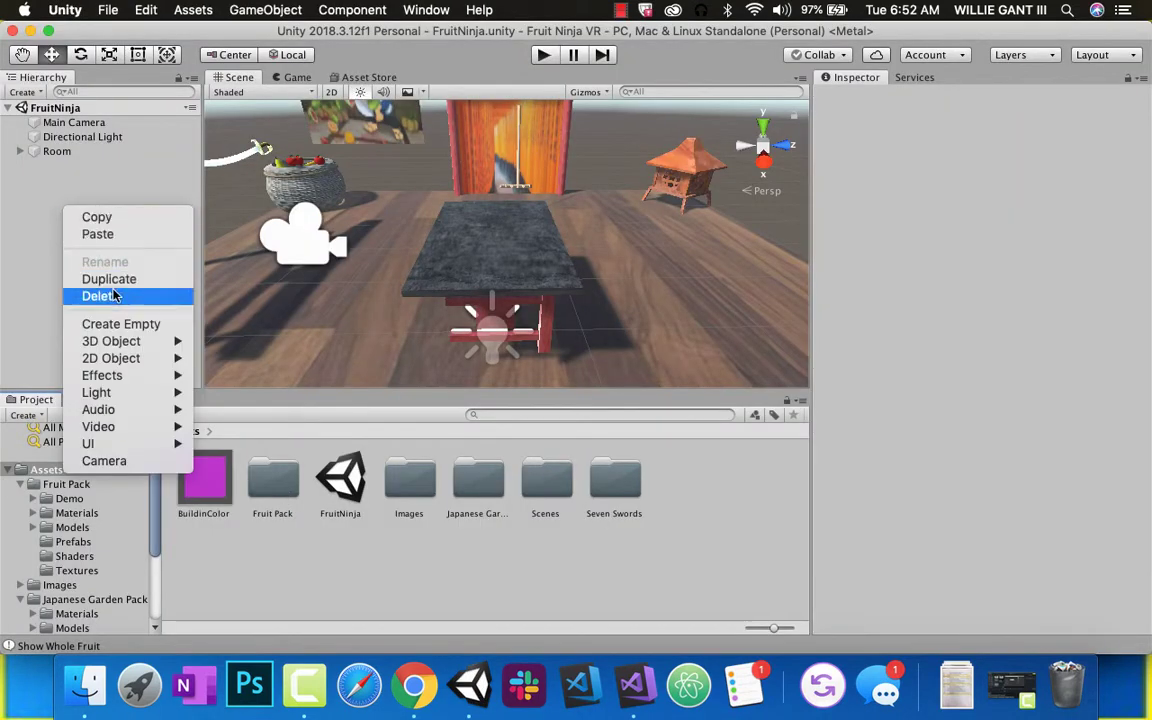
left_click(284, 311)
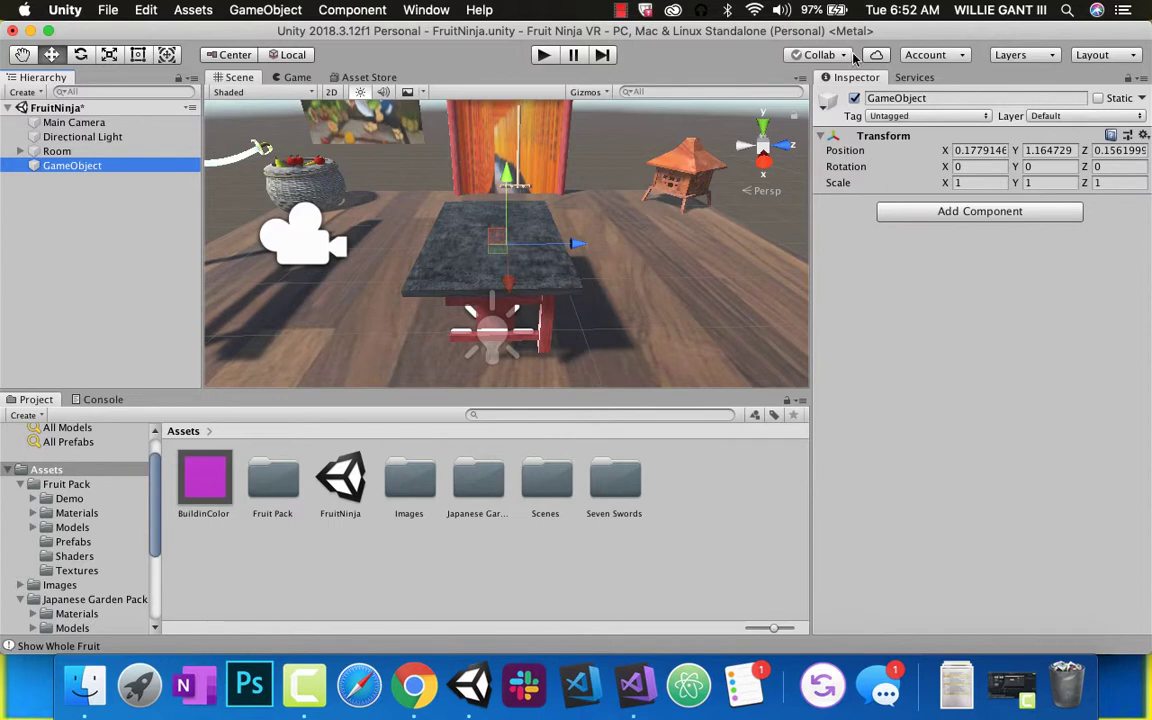
left_click(932, 97)
type("Fri")
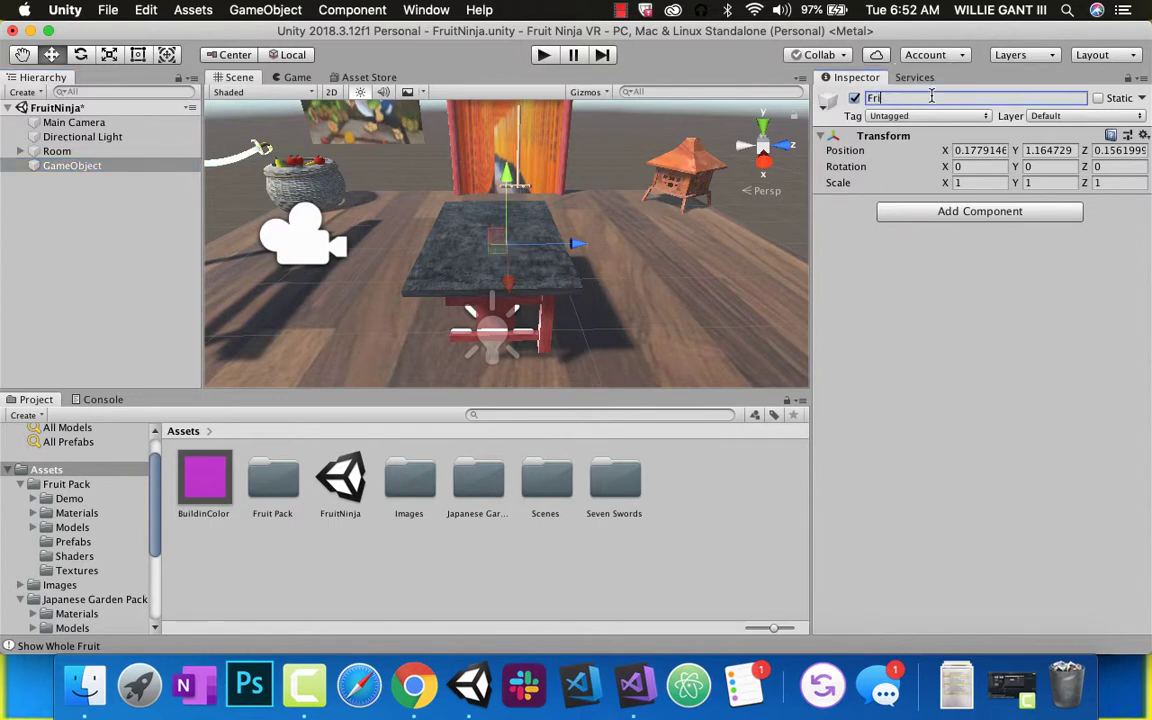
type("itContainer")
key("Return")
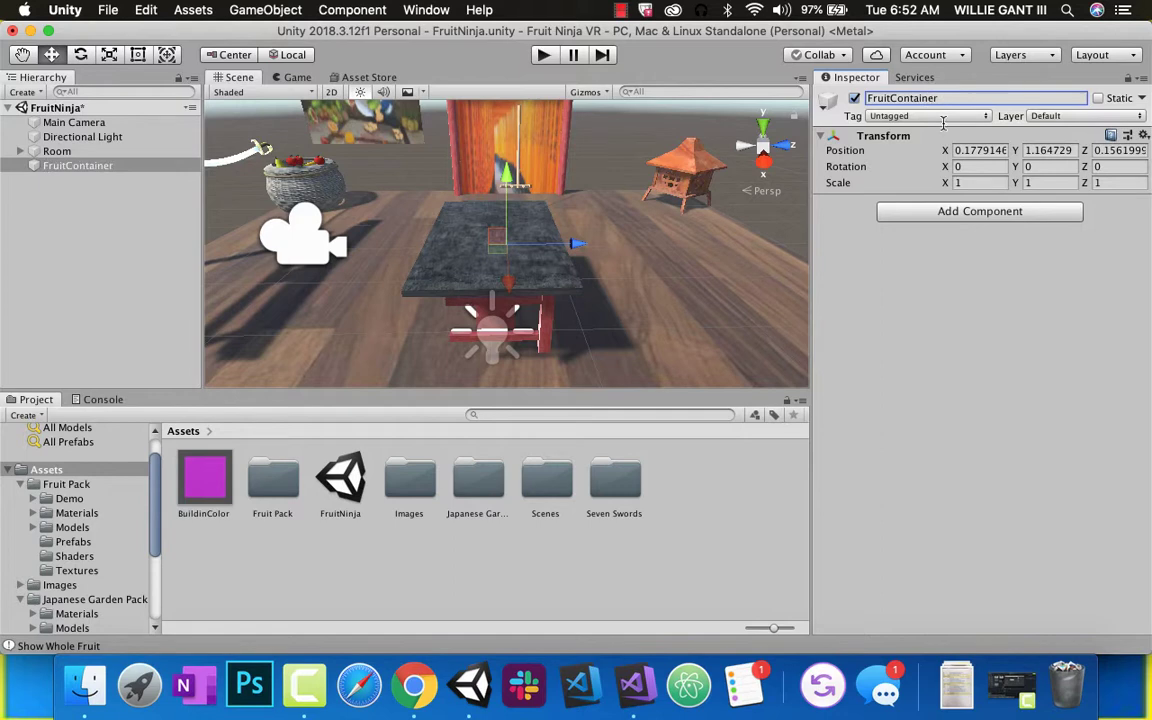
left_click(963, 214)
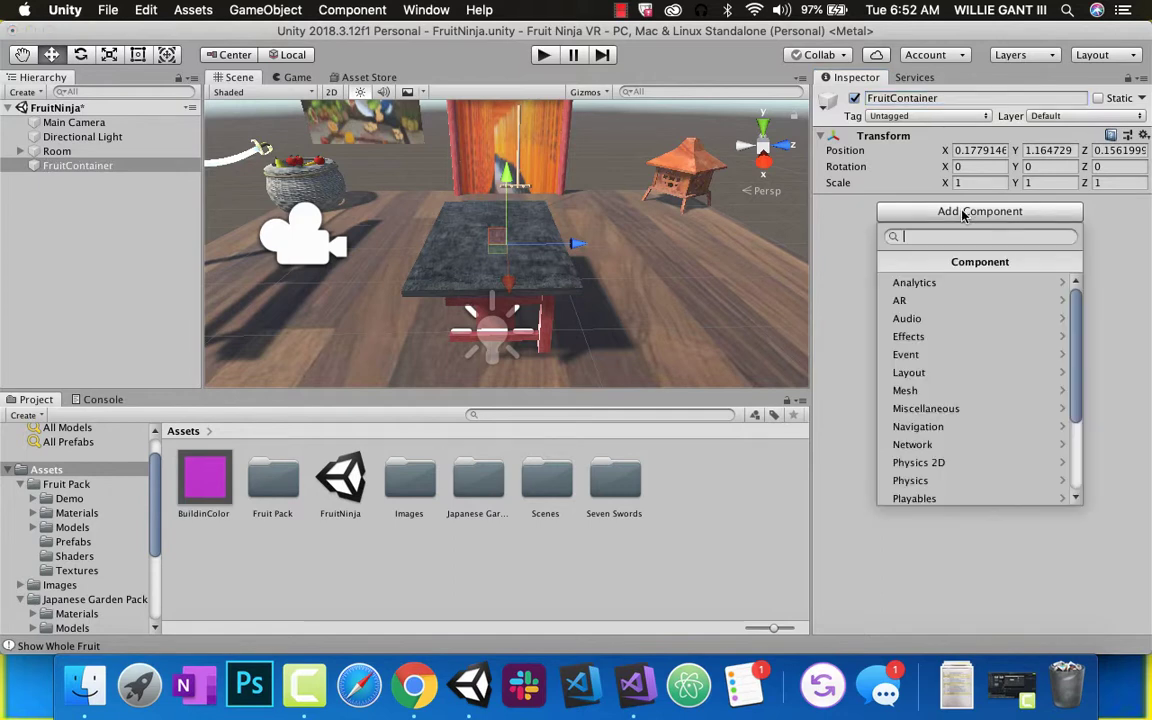
left_click(867, 238)
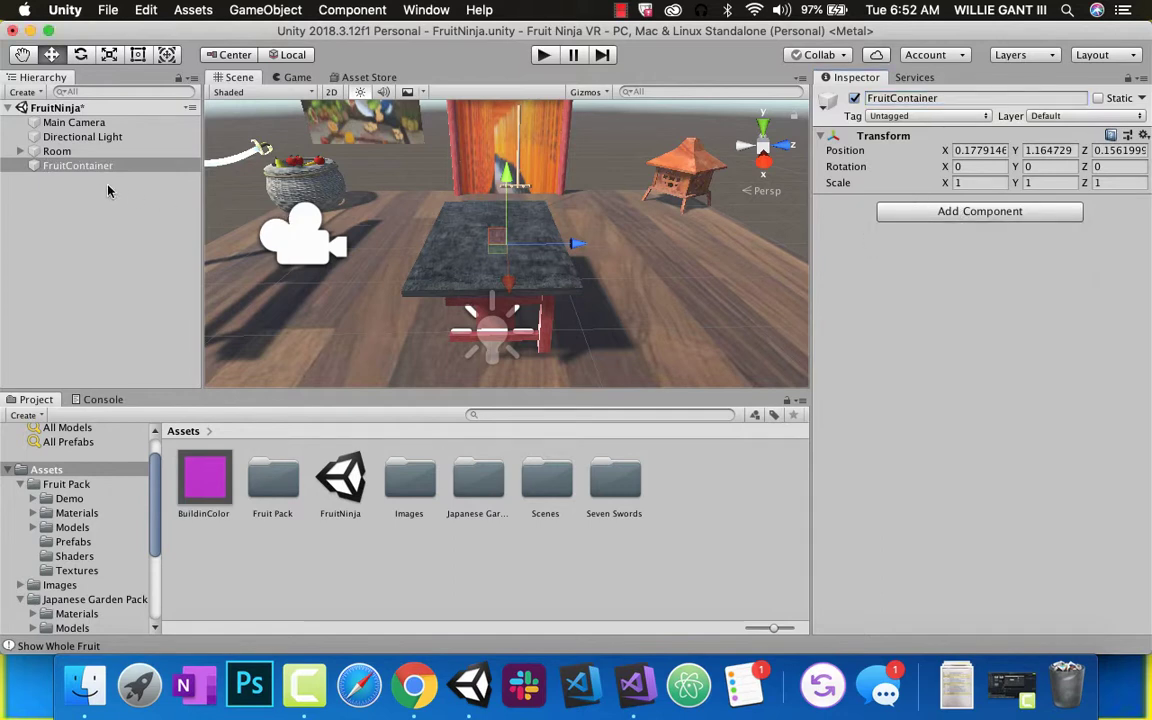
Add two empty child objects under FruitContainer.
right_click(77, 172)
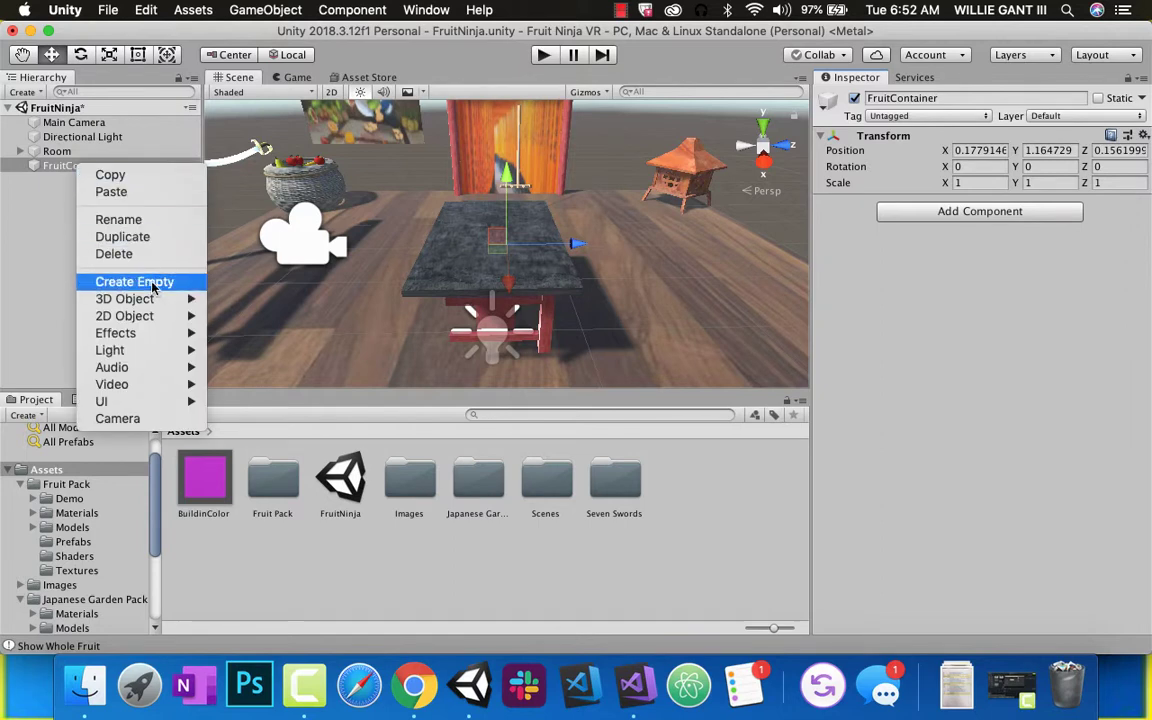
left_click(110, 268)
right_click(70, 172)
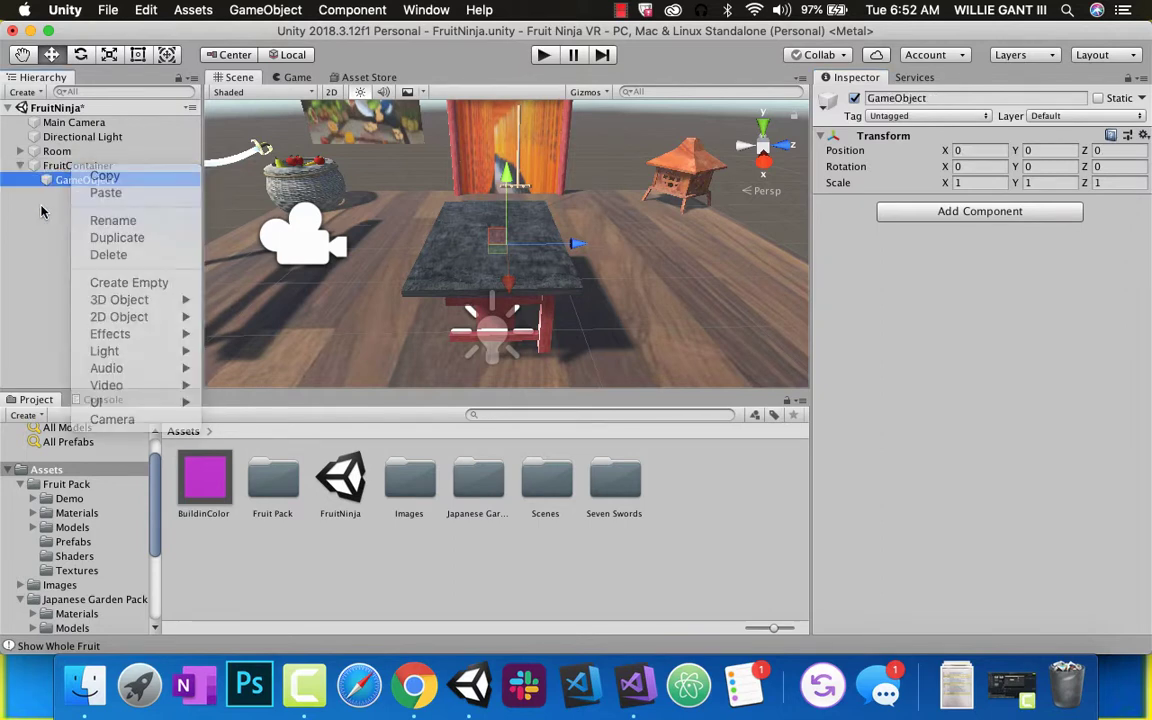
left_click(62, 167)
right_click(62, 169)
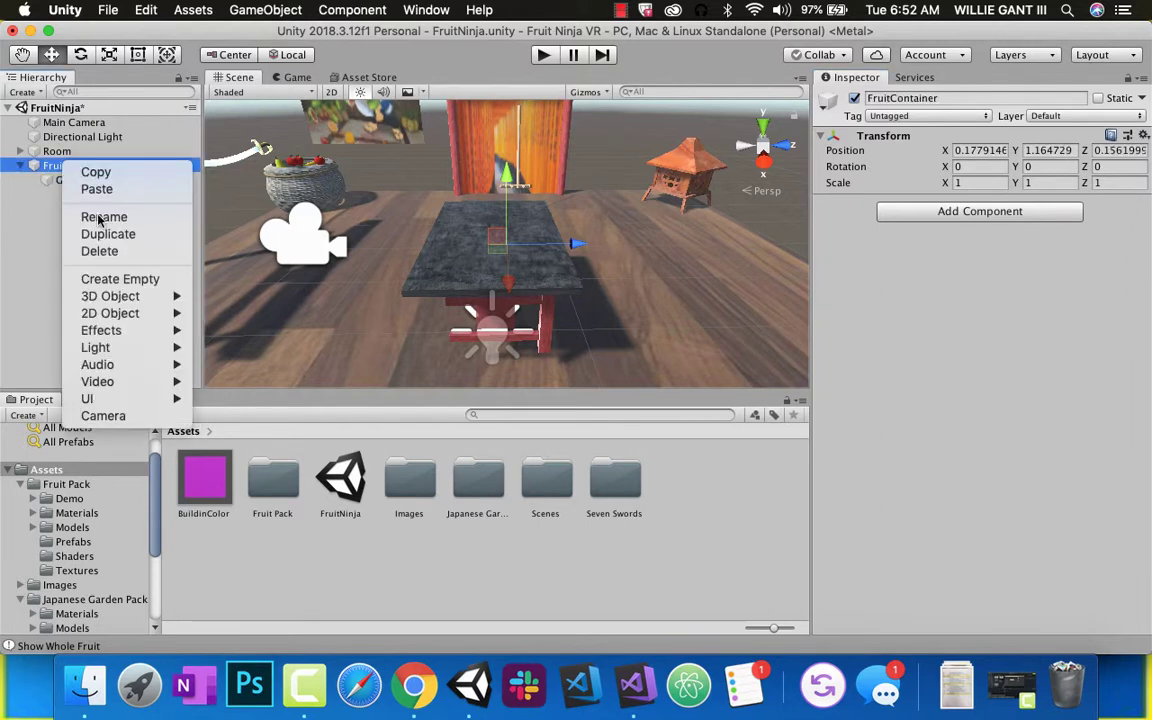
left_click(112, 277)
Add a third and fourth empty child under FruitContainer and show the Fruit Pack Prefabs folder.
left_click(63, 168)
right_click(63, 168)
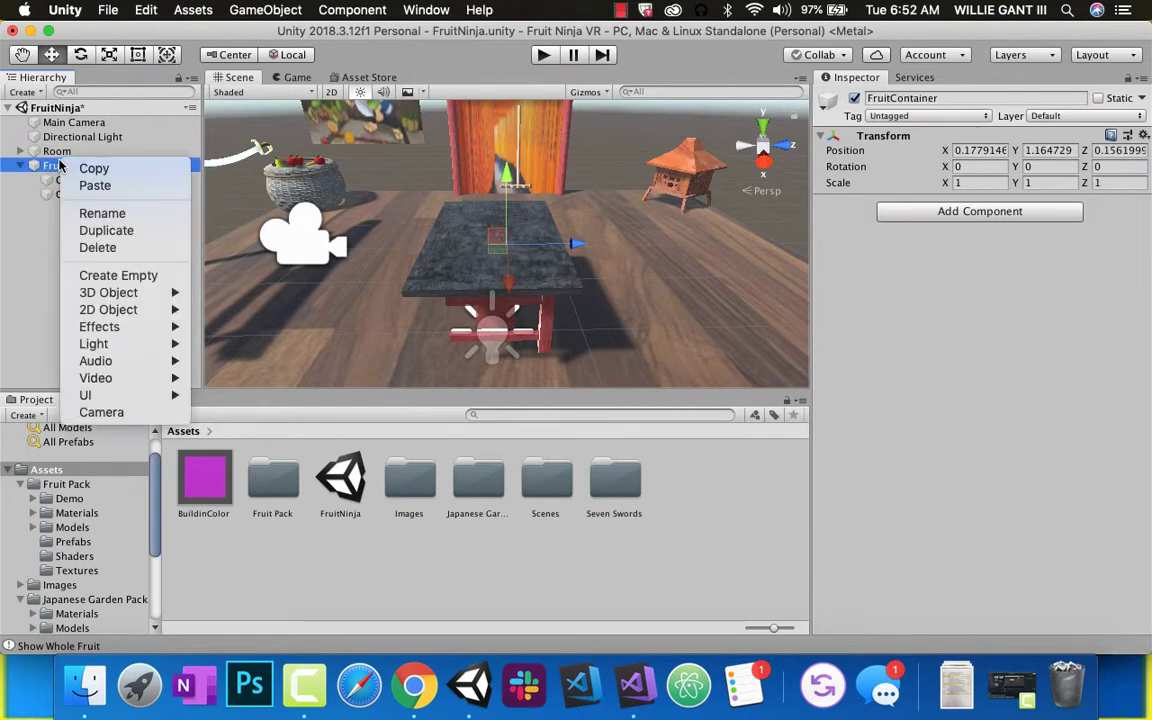
left_click(96, 270)
left_click(72, 166)
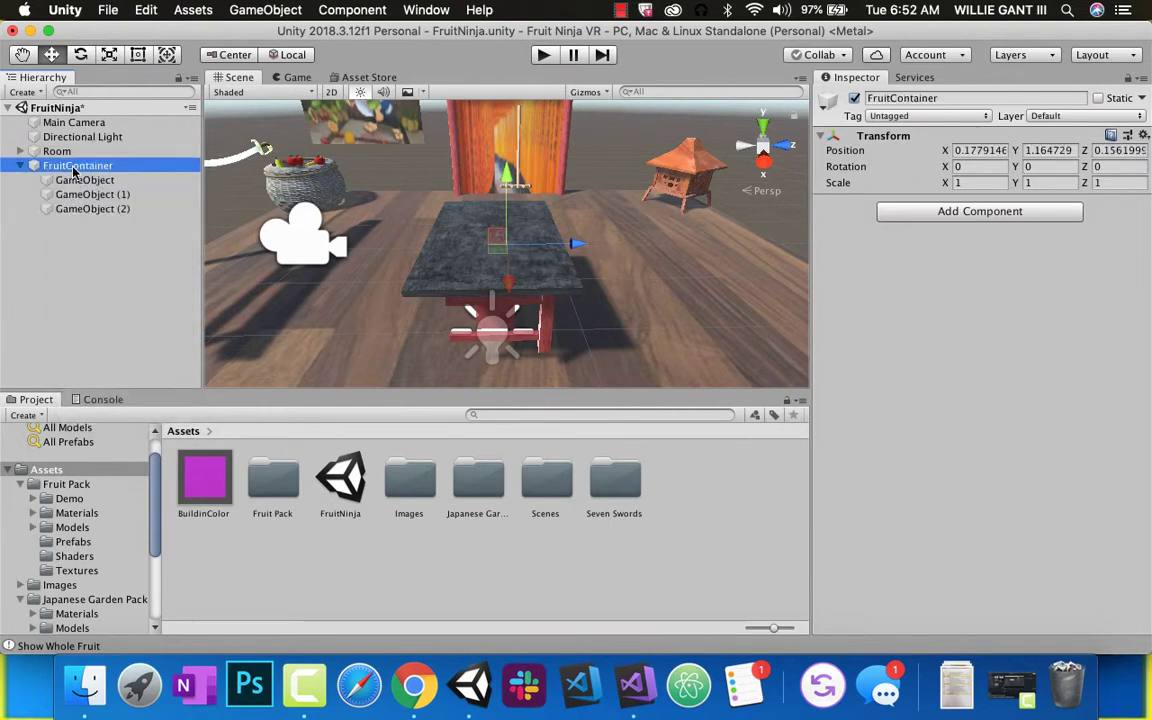
right_click(76, 166)
left_click(131, 282)
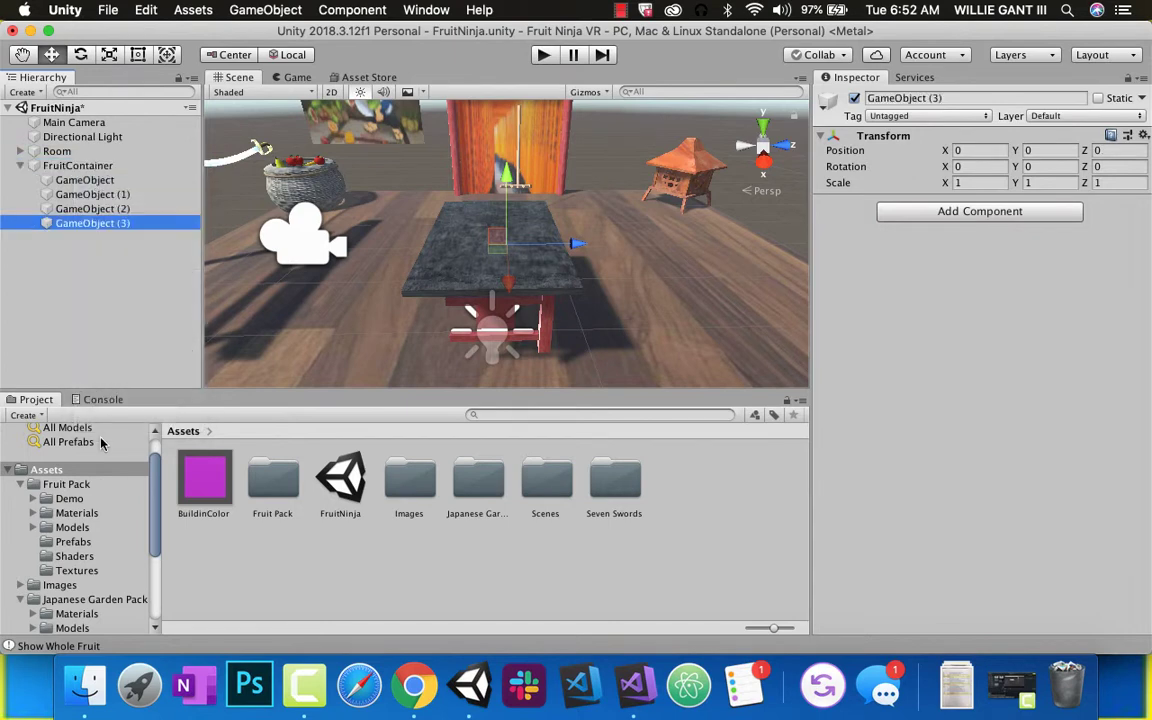
left_click(72, 542)
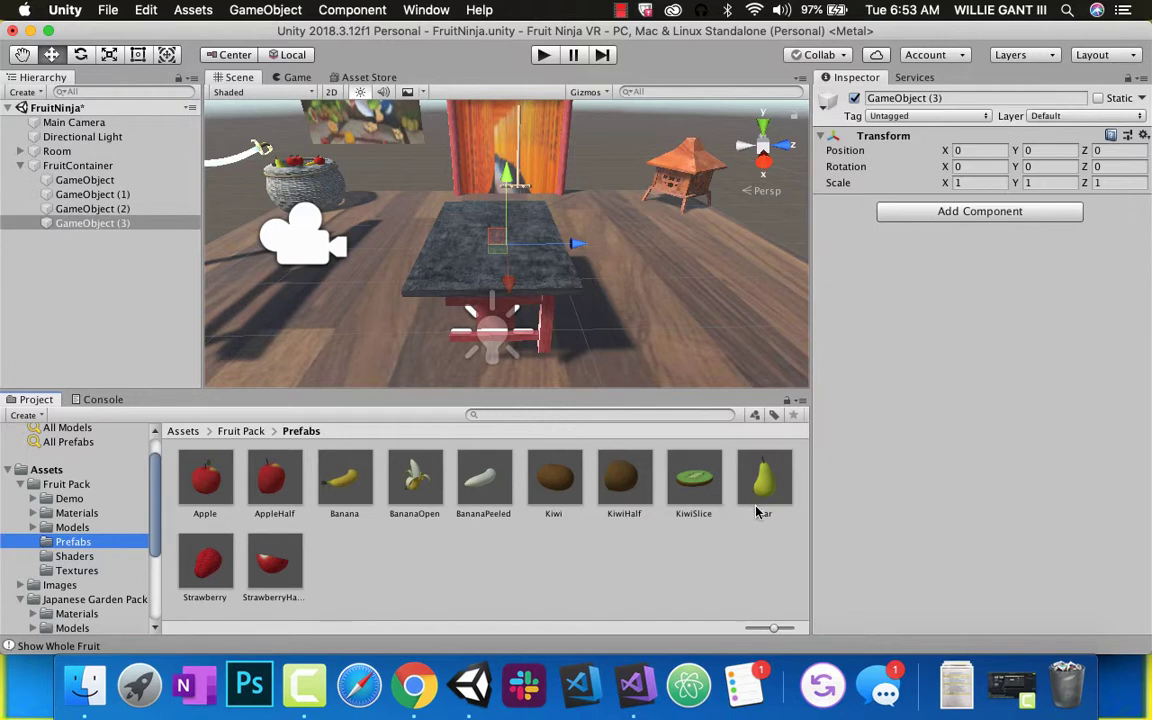
Rename the first two FruitContainer children to Apple and Banana.
left_click(182, 195)
left_click(105, 180)
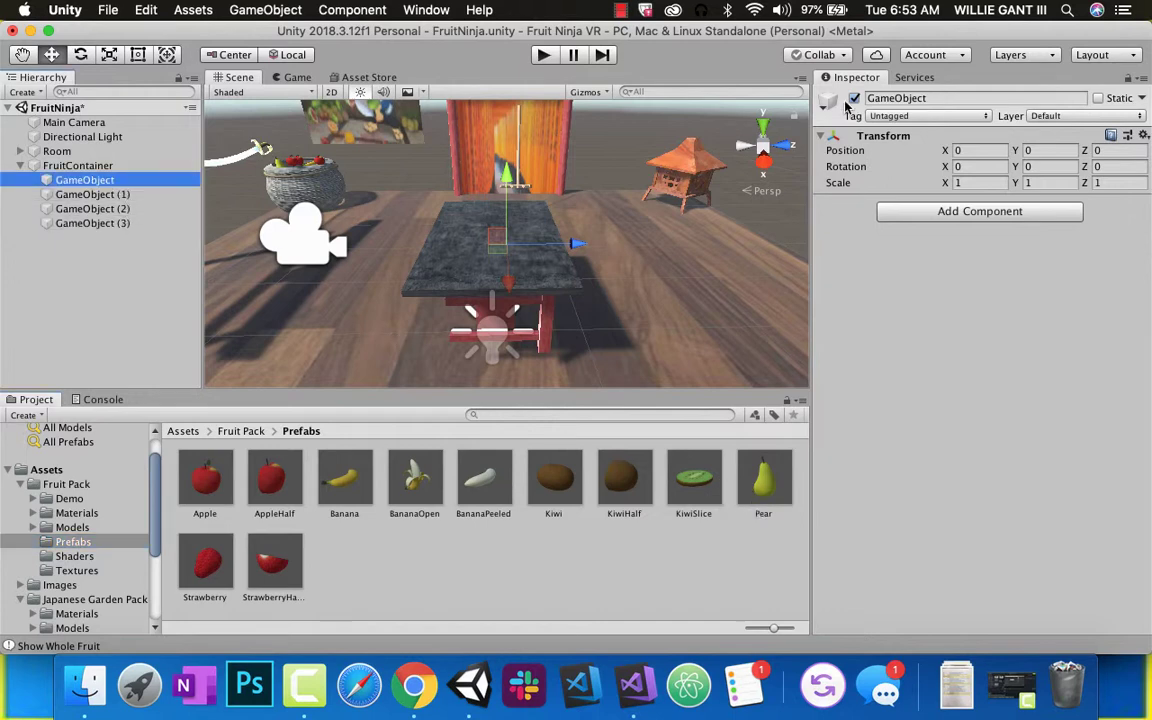
left_click(890, 98)
type("Apple")
key("Return")
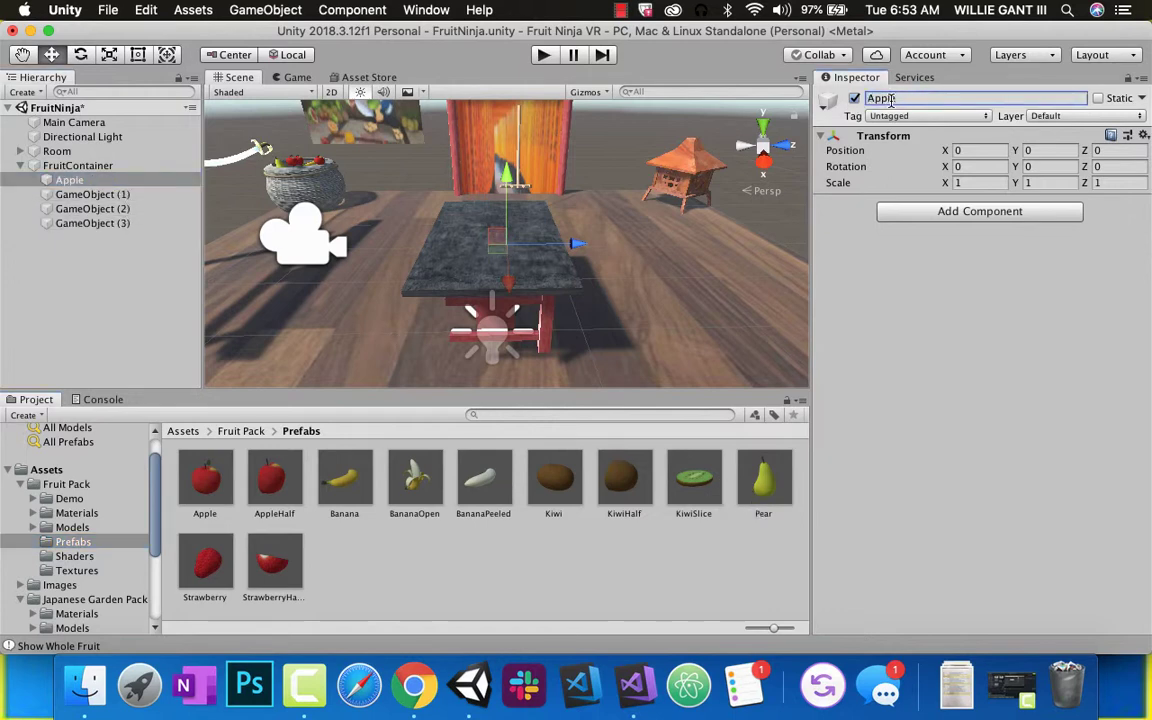
left_click(116, 196)
left_click(961, 99)
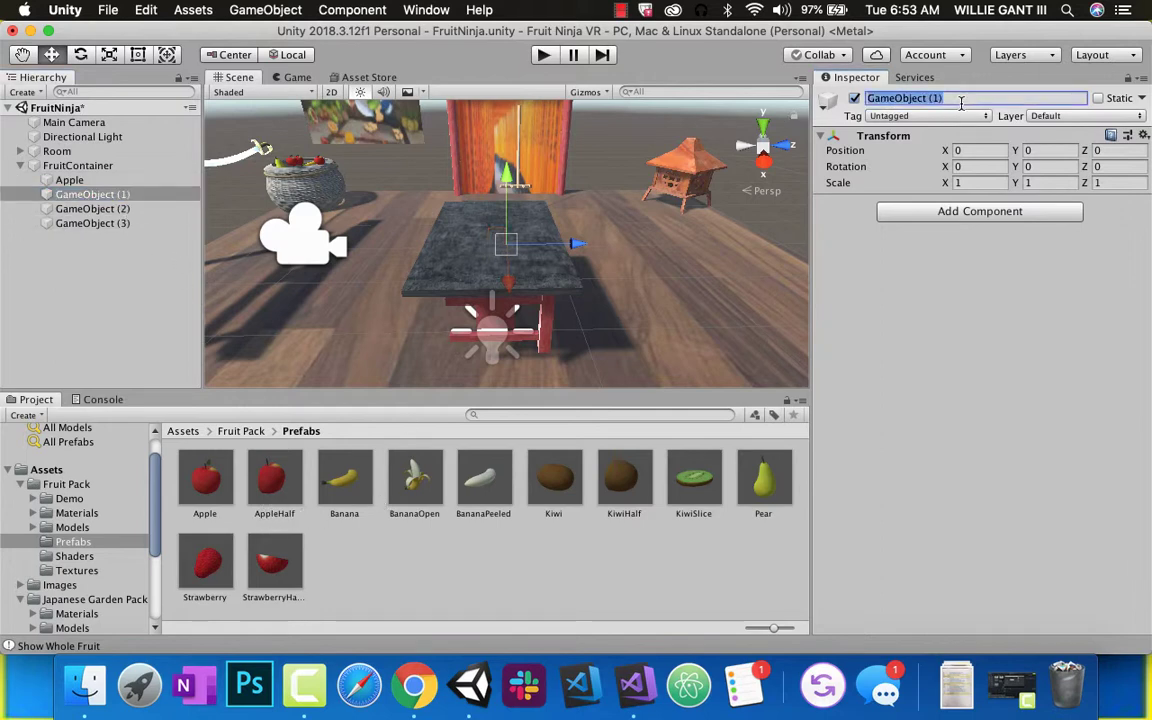
type("Banana")
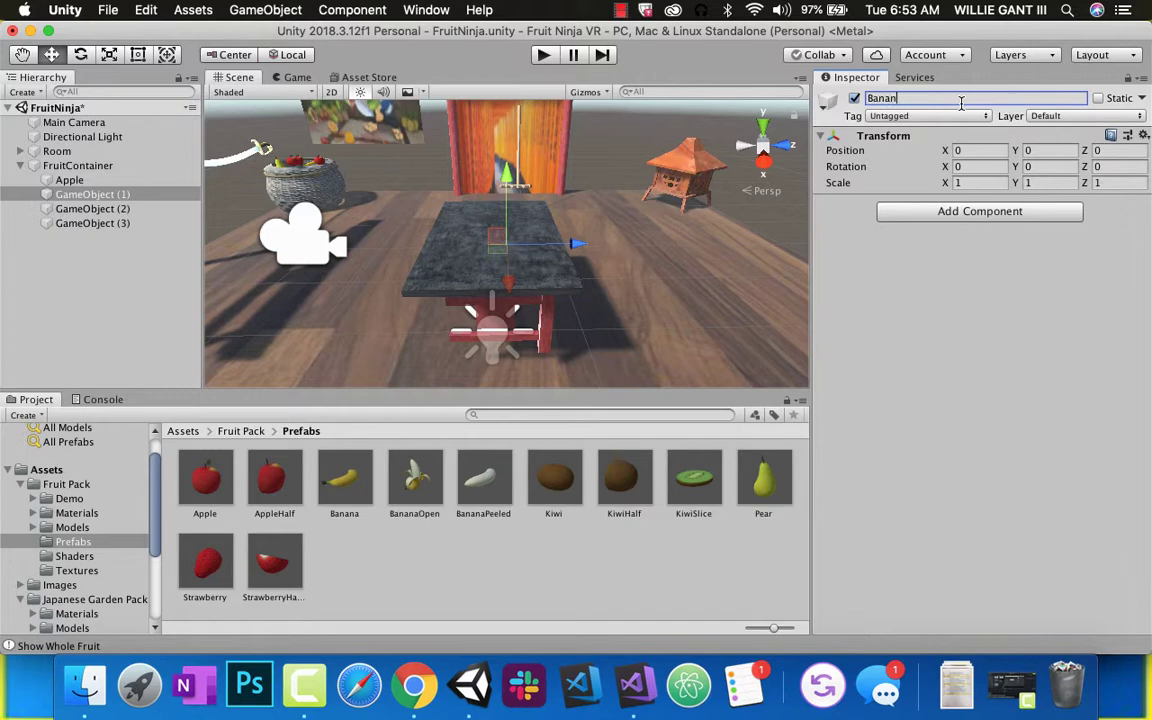
key("Return")
Rename the remaining two children to Kiwi and Strawberry.
left_click(124, 211)
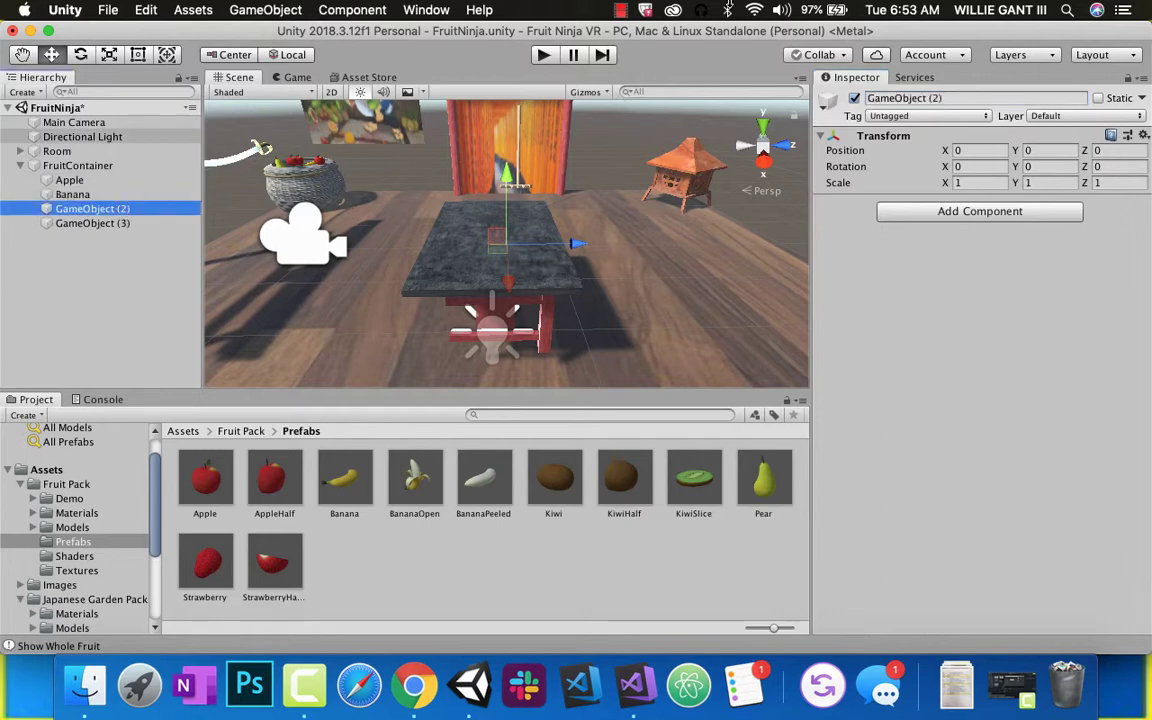
left_click(948, 116)
key("m")
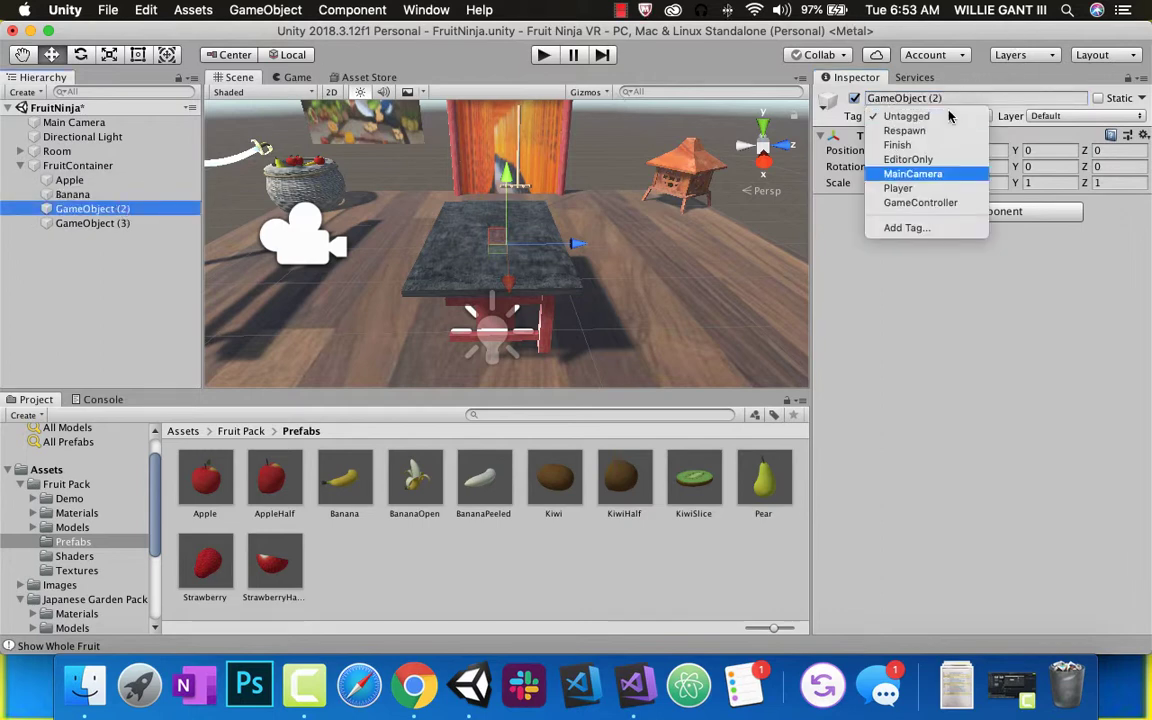
left_click(946, 98)
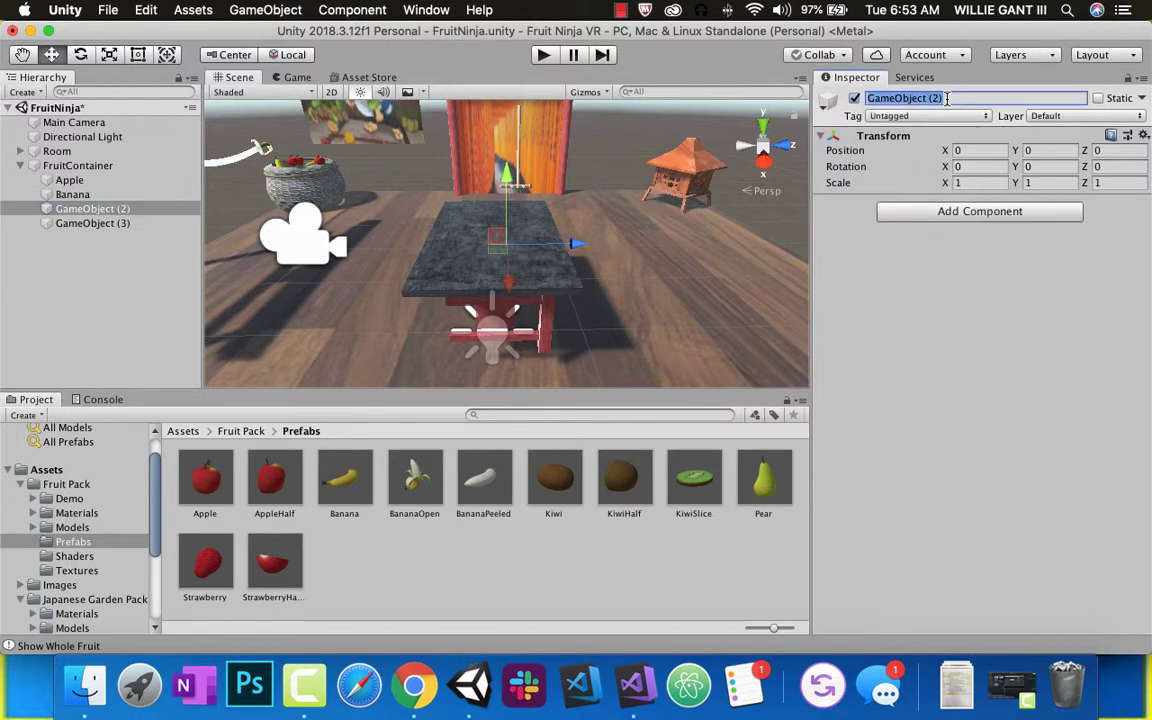
type("Kiwi")
key("Return")
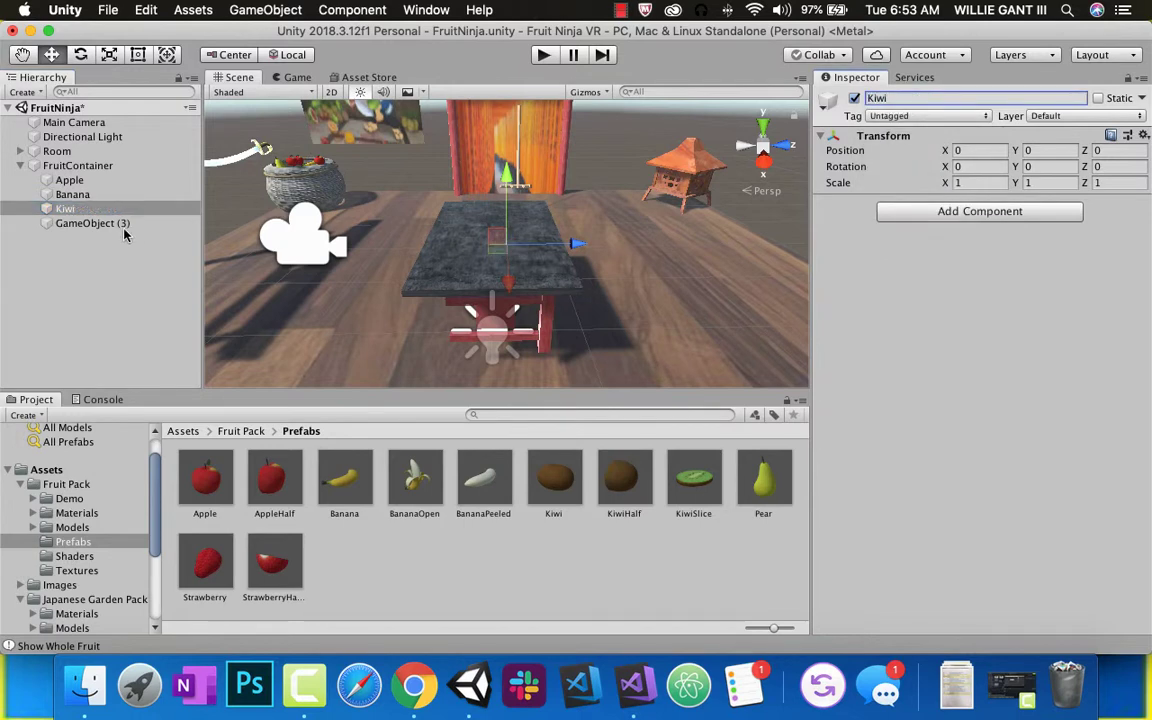
key("Down")
left_click(960, 98)
type("S")
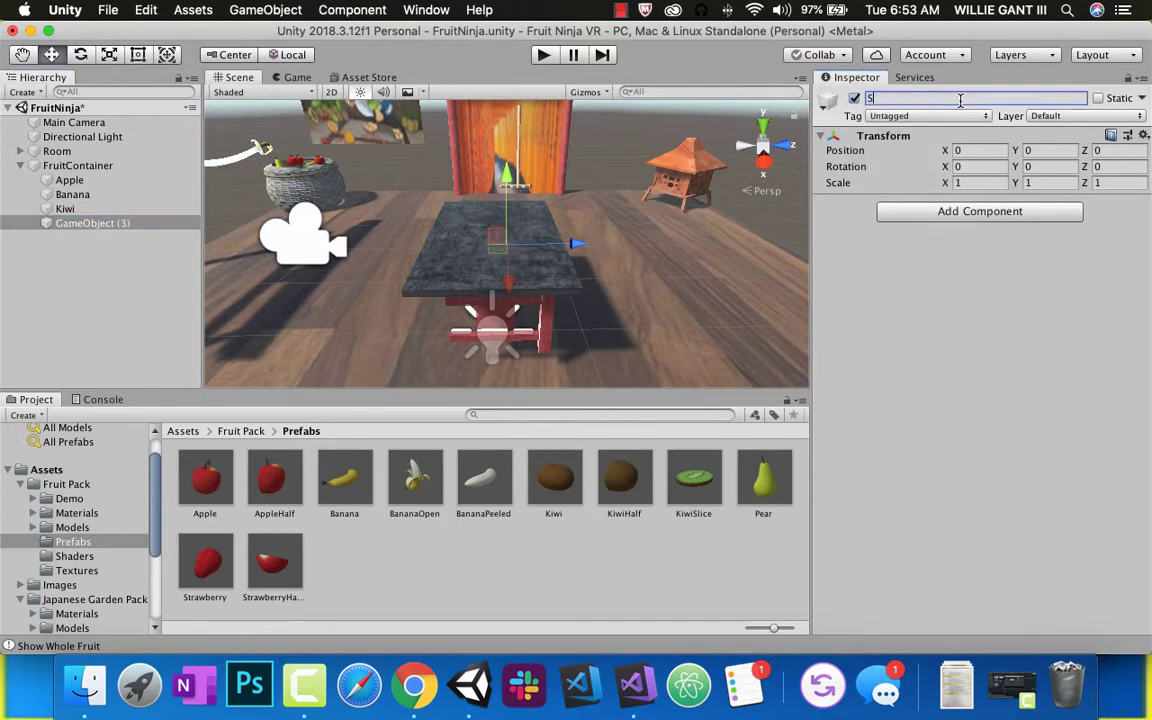
type("trawberry")
key("Return")
left_click(975, 211)
Create a new script named Fruit and attach it to Strawberry.
type("Fruit")
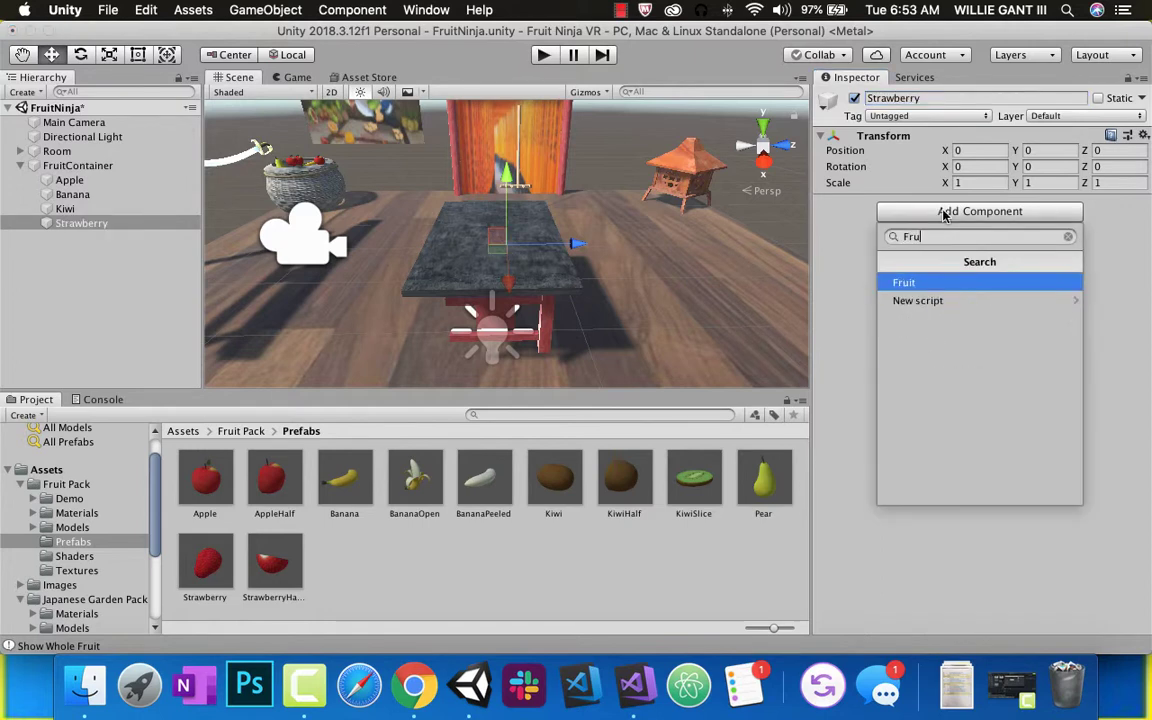
left_click(929, 304)
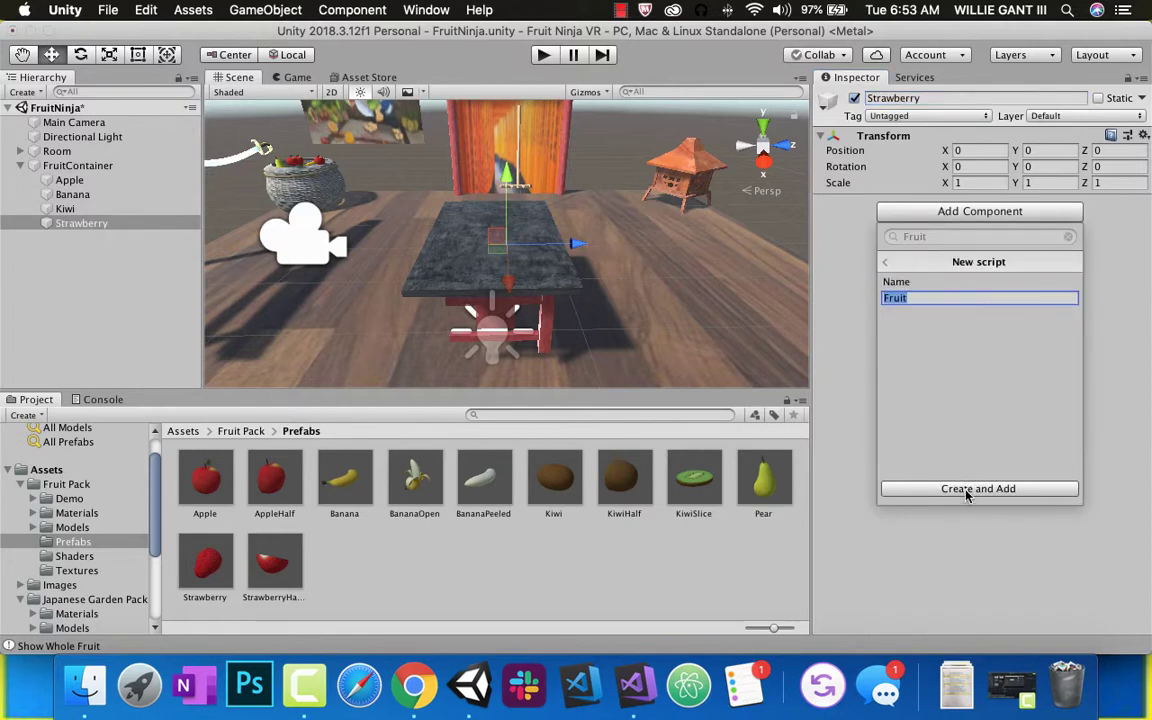
left_click(965, 490)
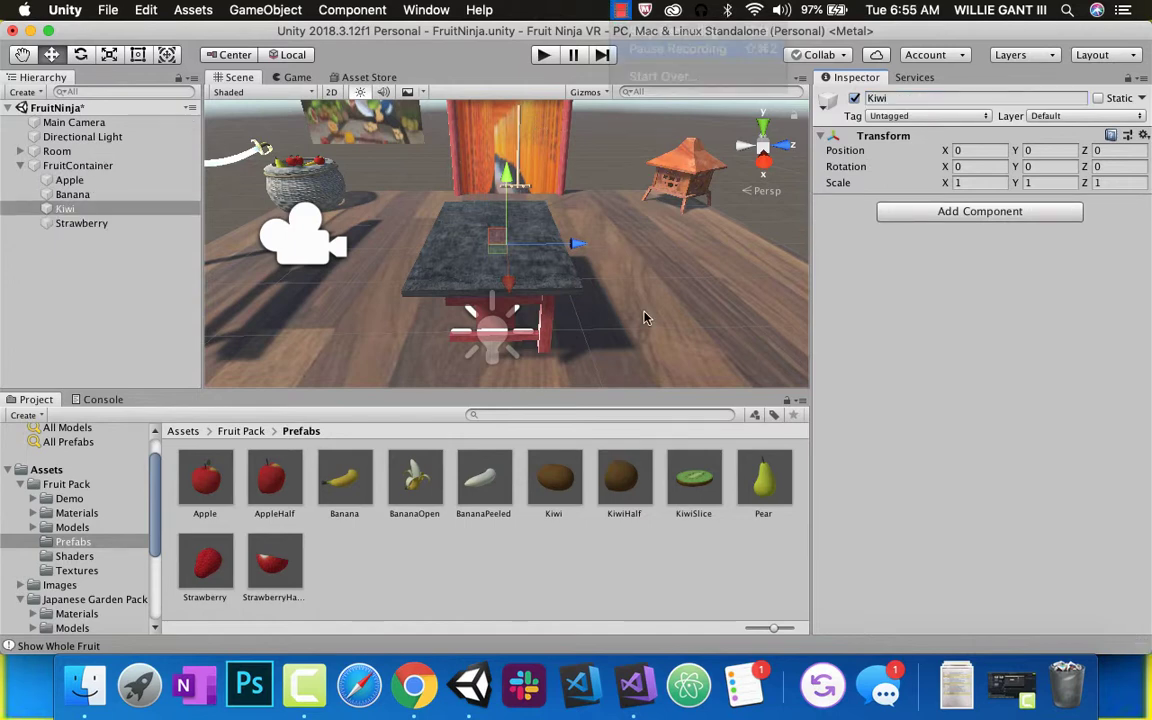
left_click(77, 223)
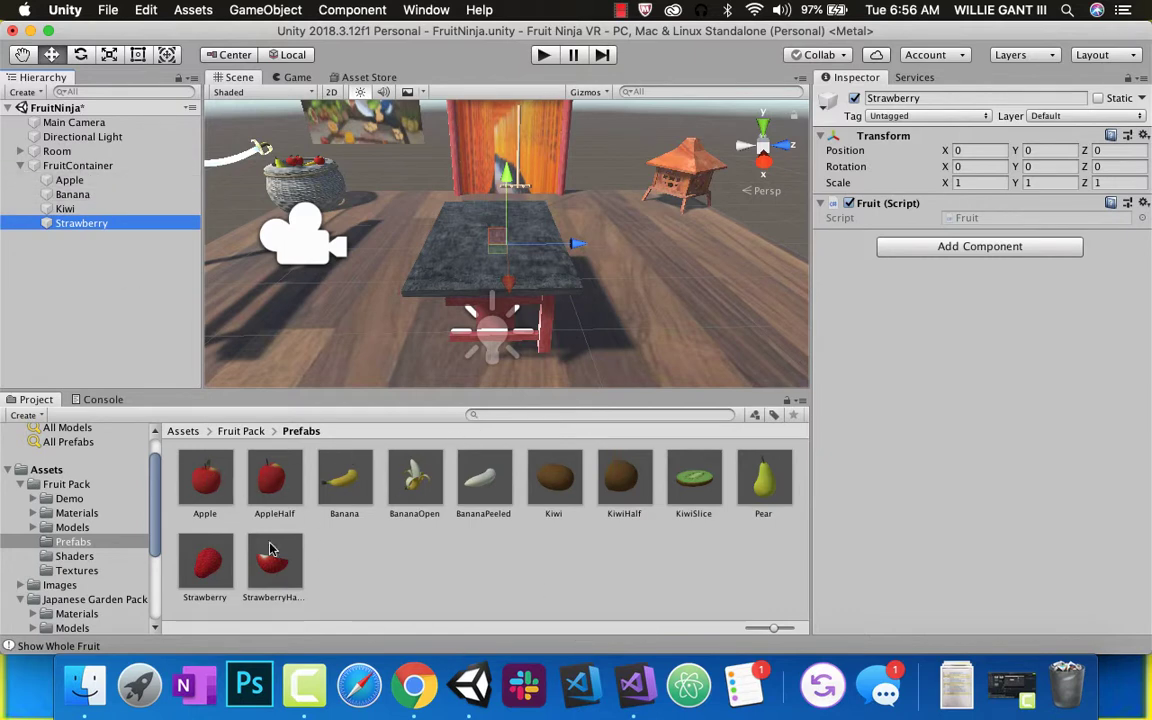
Set the Apple prefab's scale to 2, 2, 2.
double_click(207, 484)
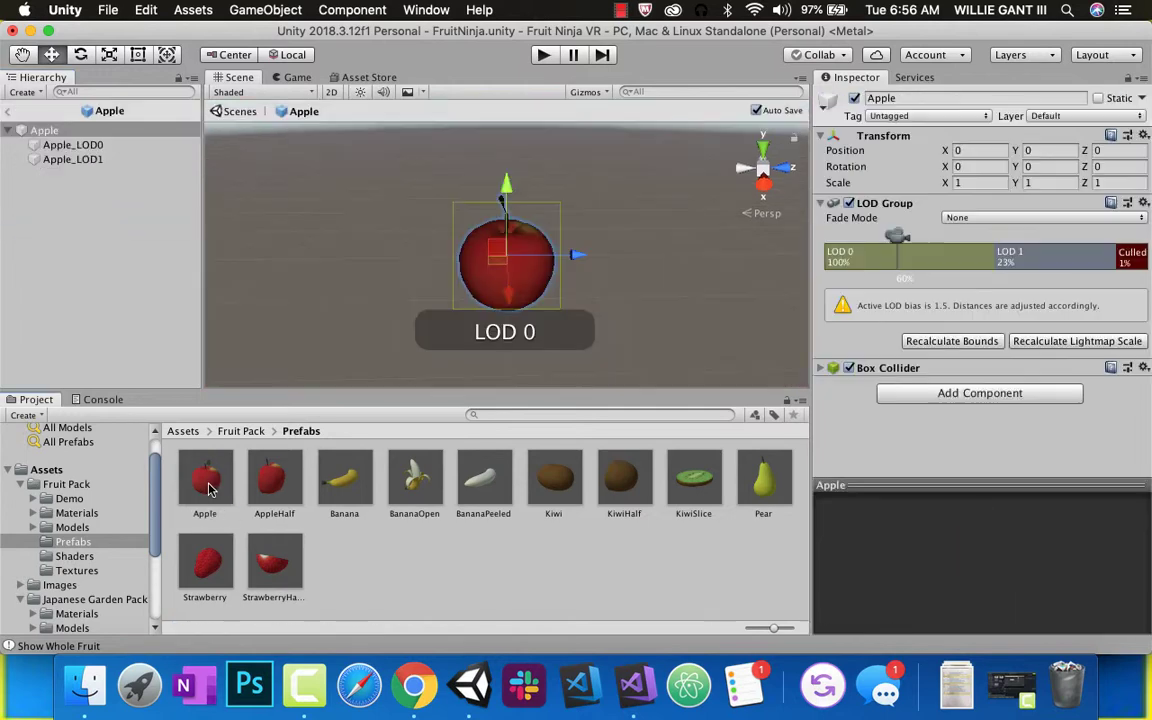
left_click(975, 184)
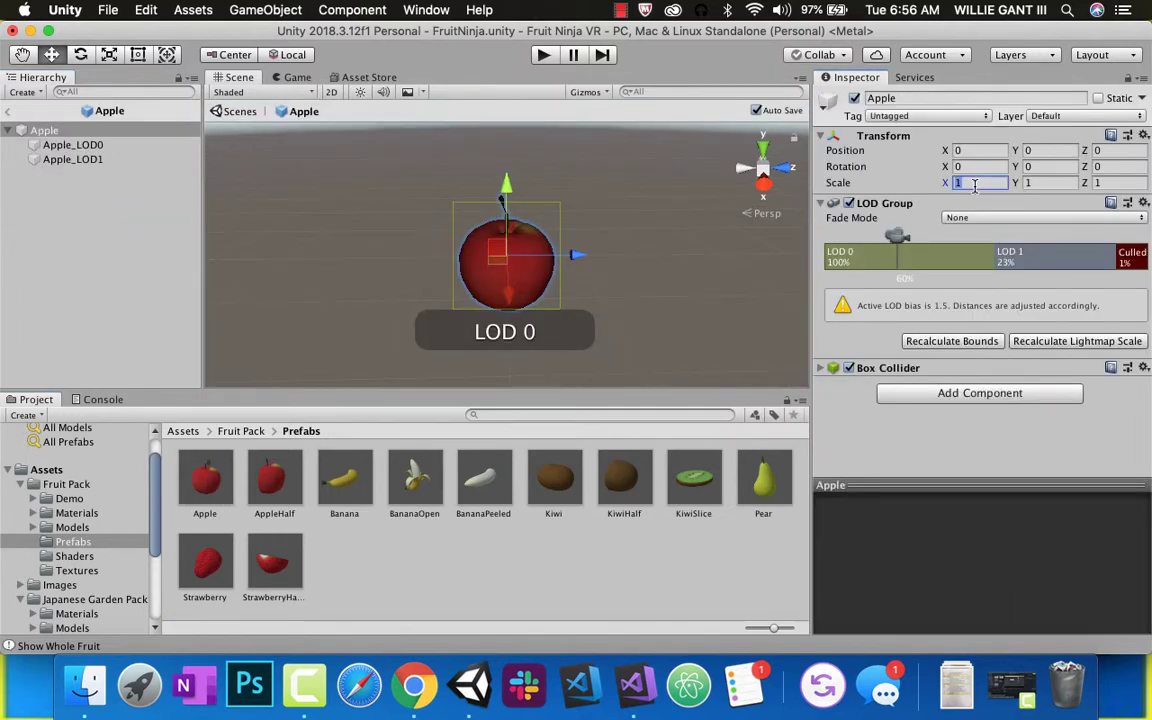
type("2")
left_click(1041, 182)
type("2")
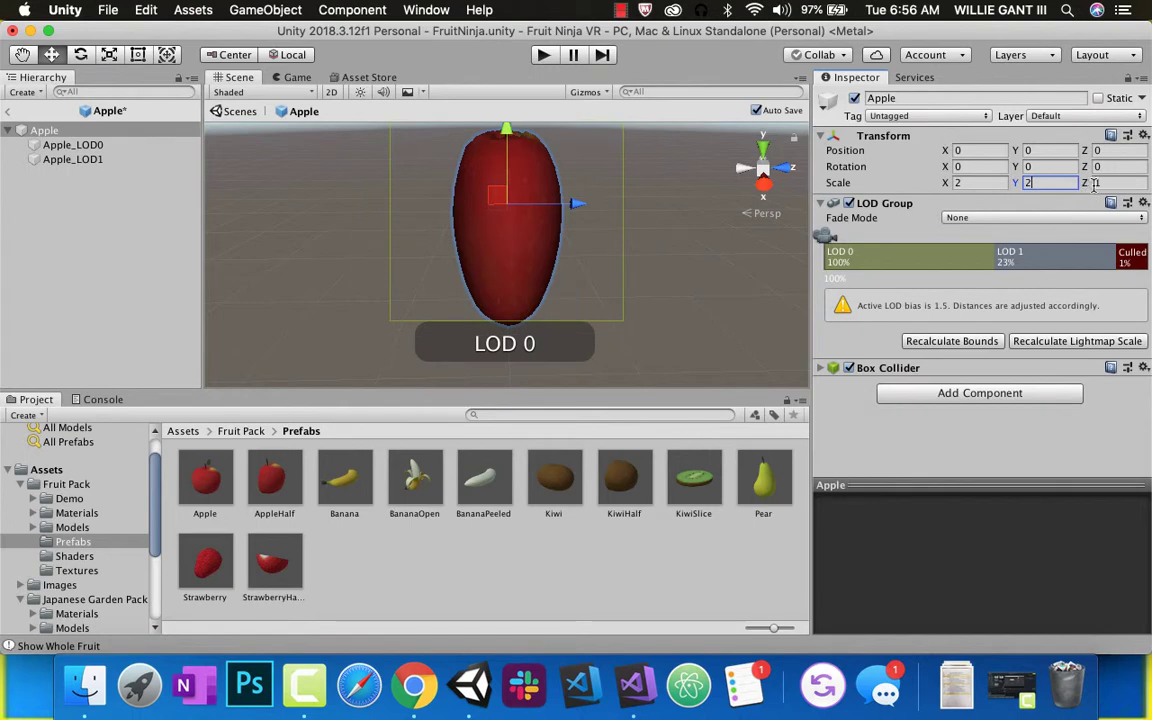
key("Tab")
type("2")
Add a 3D Rigidbody component to the Apple prefab.
scroll(617, 291, "down", 3)
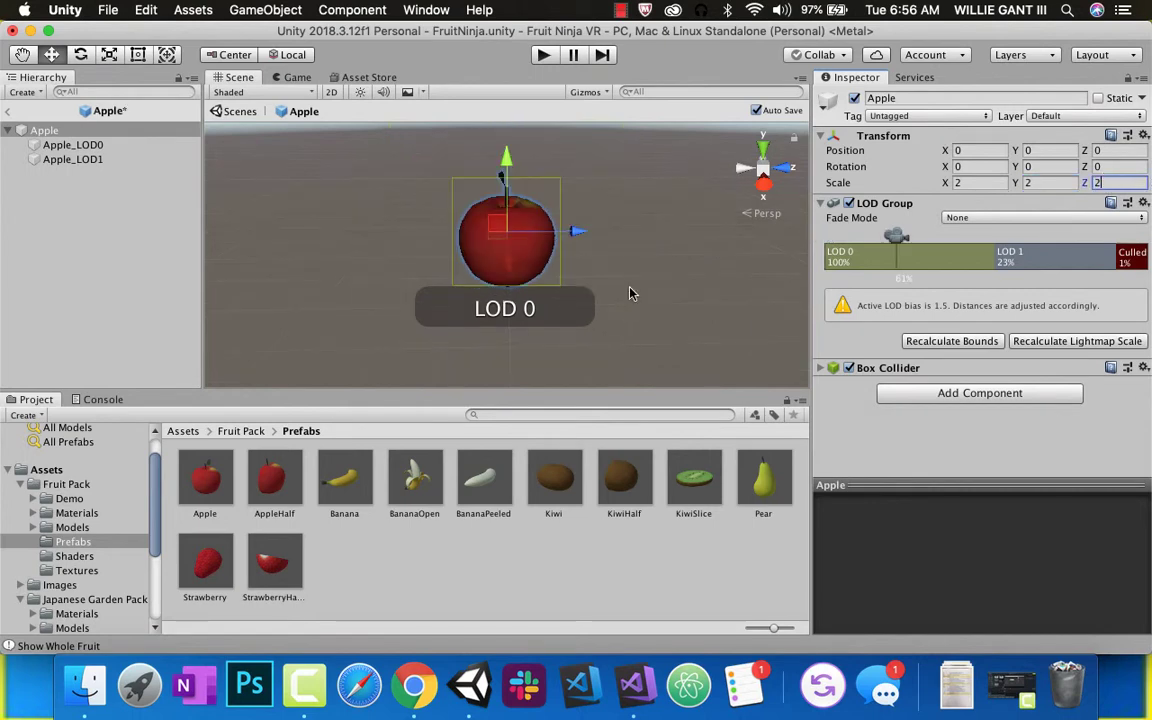
left_click(1010, 393)
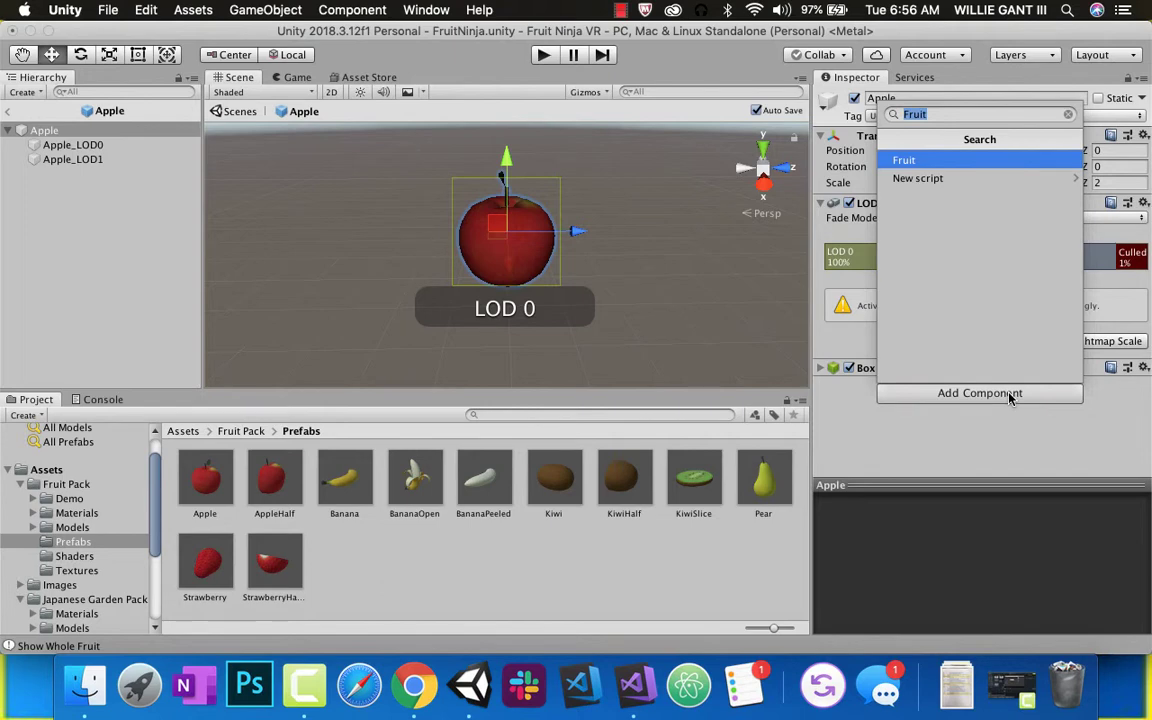
type("Rigi")
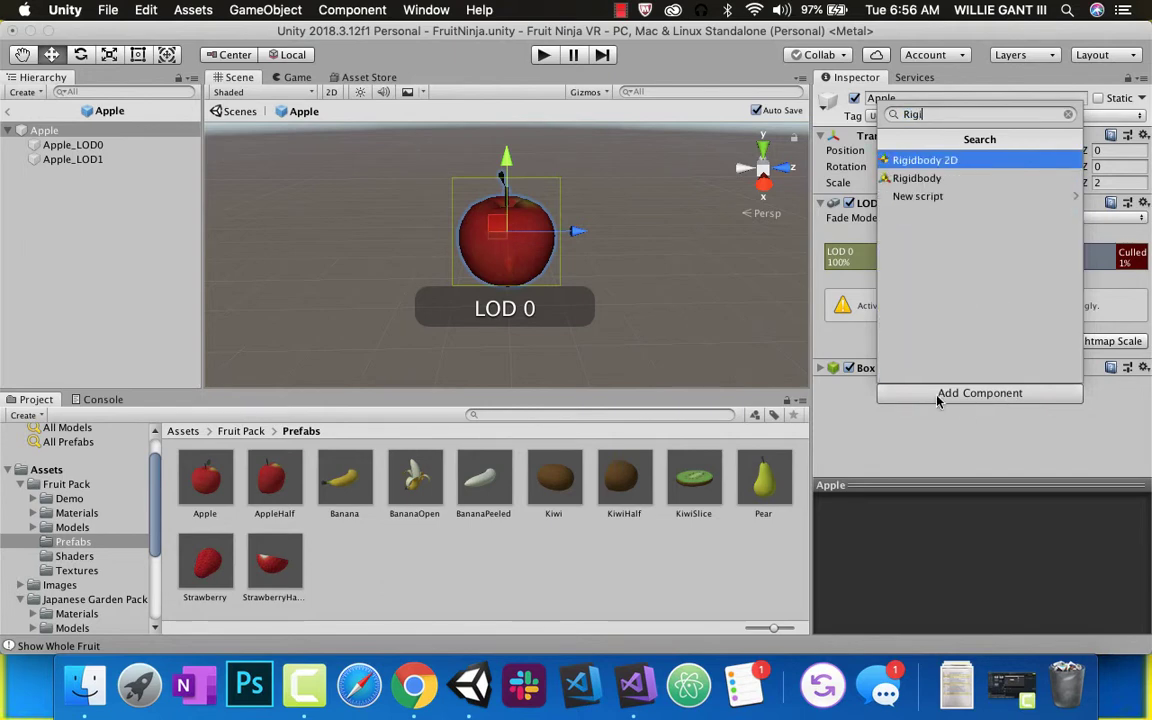
key("Down")
key("Return")
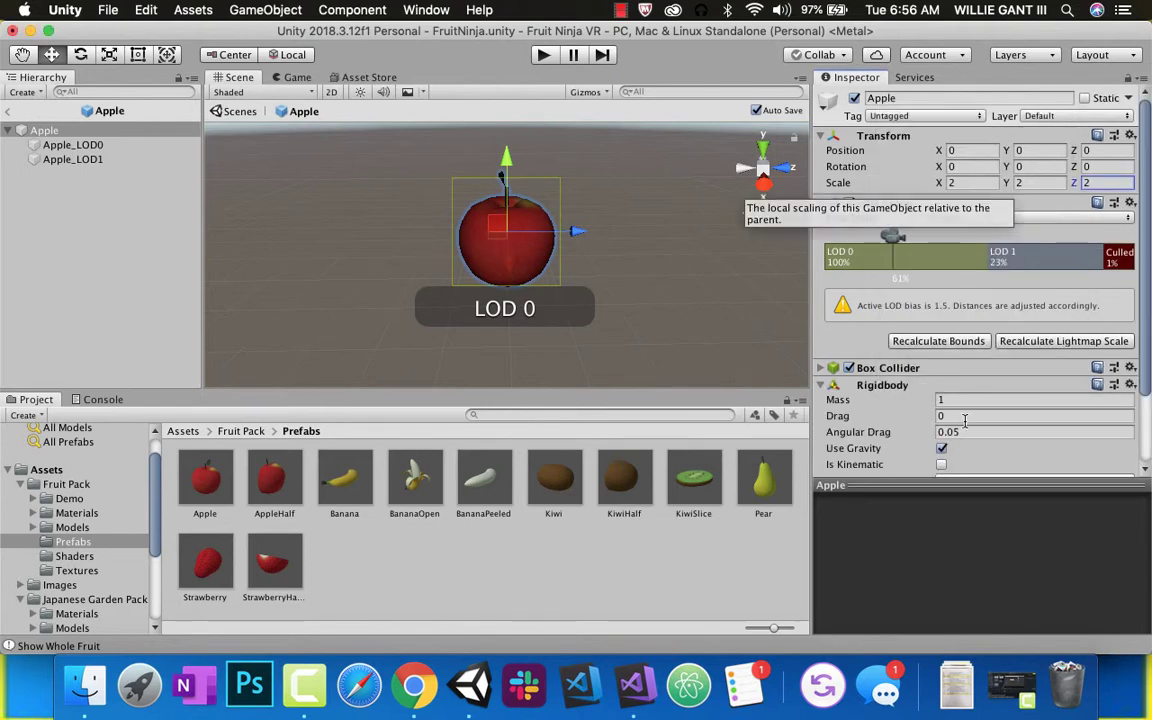
scroll(918, 433, "down", 2)
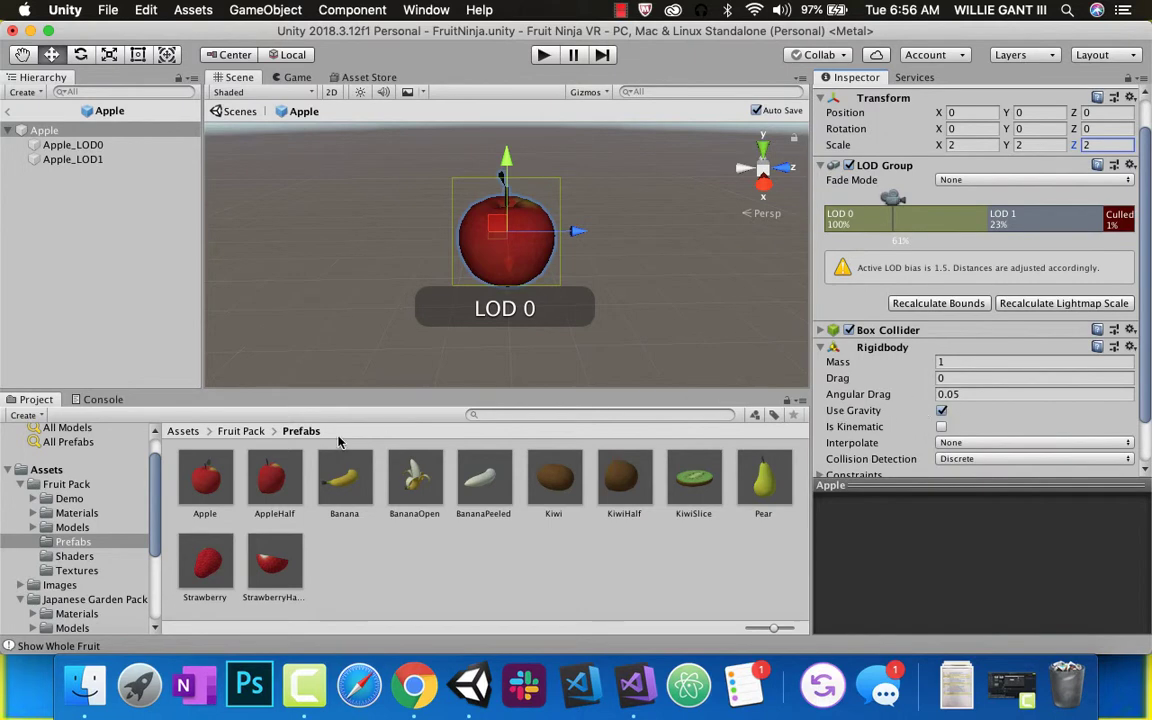
Scale the AppleHalf prefab to 2, 2, 2 and add a Rigidbody.
double_click(275, 478)
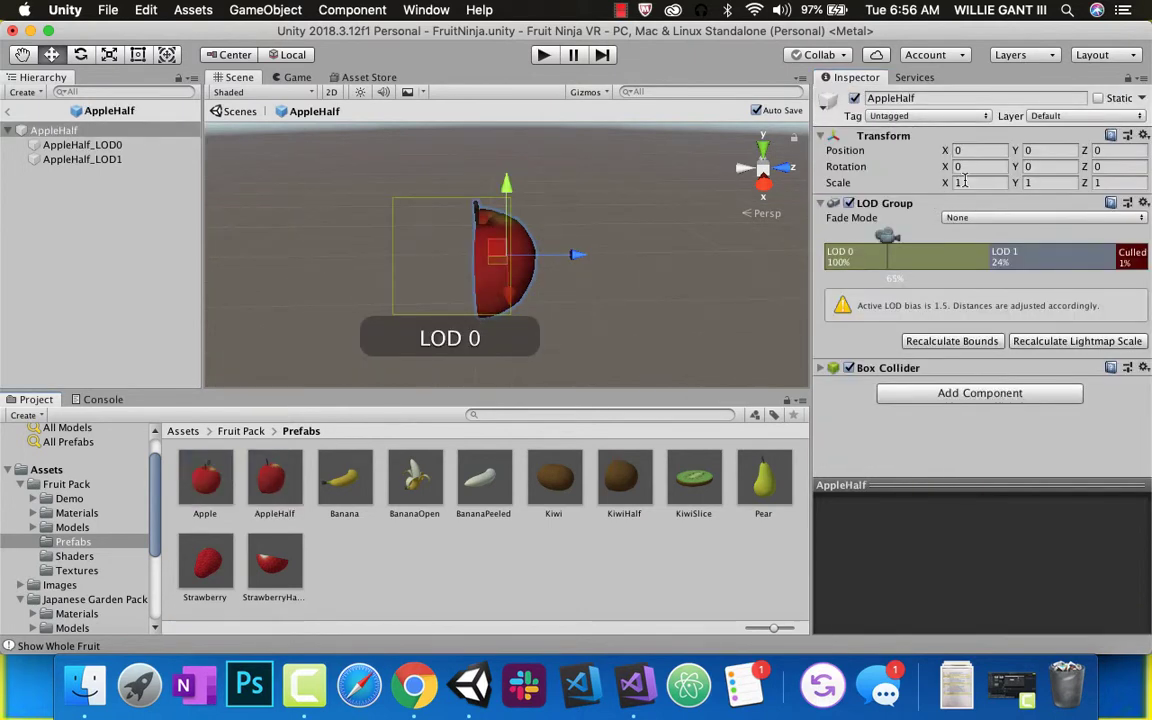
left_click(966, 183)
type("2")
key("Tab")
type("2")
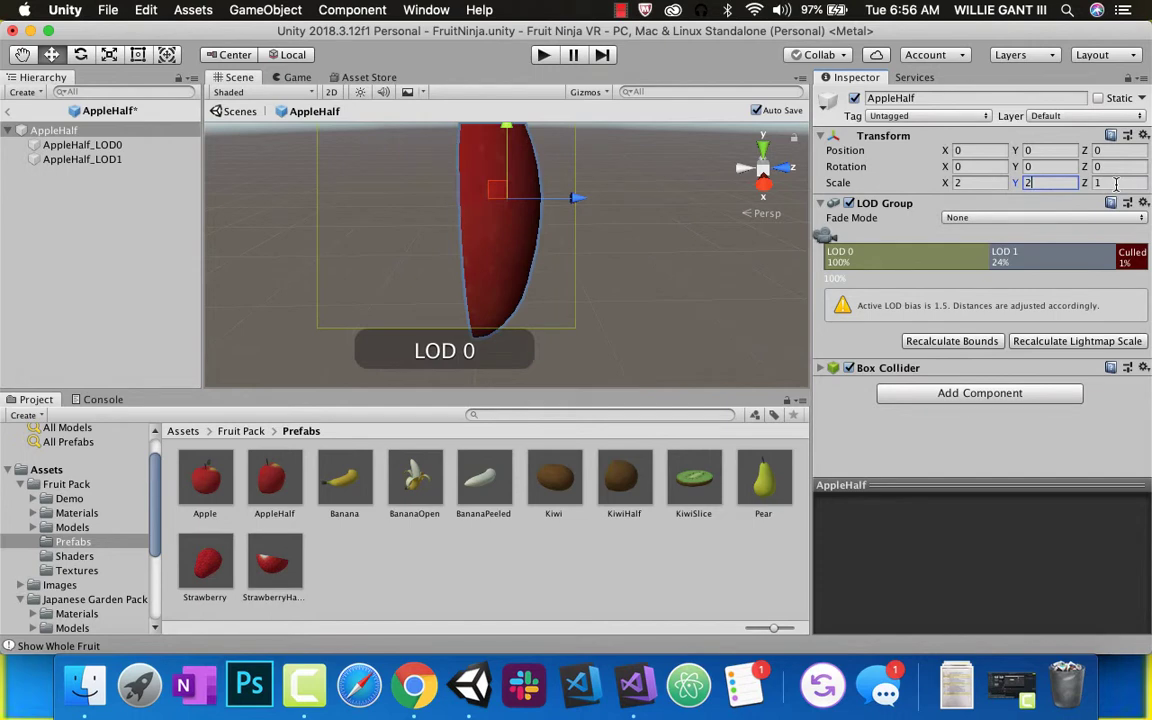
key("Tab")
type("2")
left_click(979, 393)
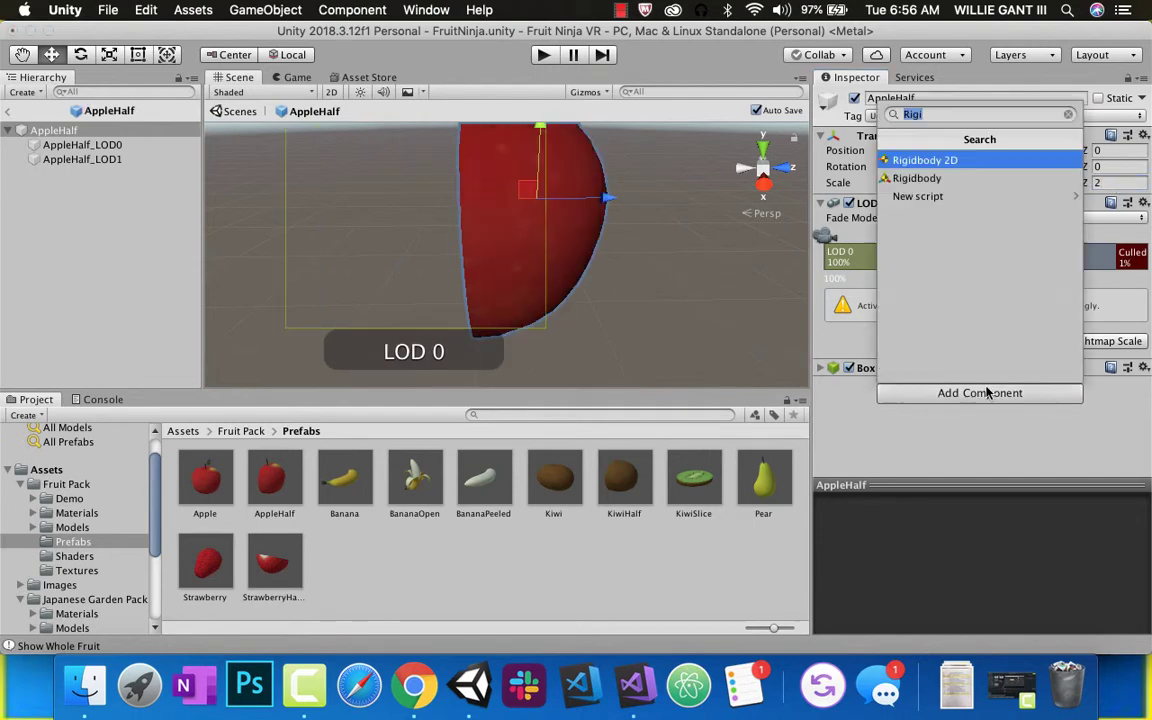
left_click(905, 178)
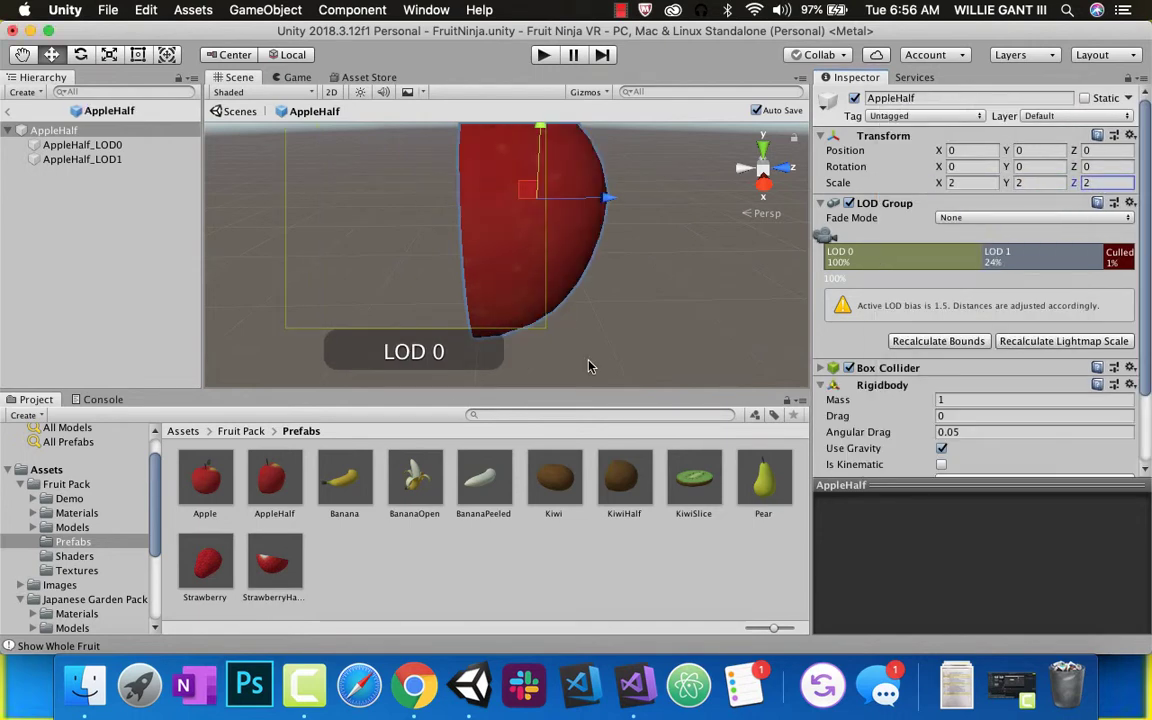
Scale the Banana prefab to 2, 2, 2 and add a Rigidbody.
left_click(355, 462)
double_click(355, 462)
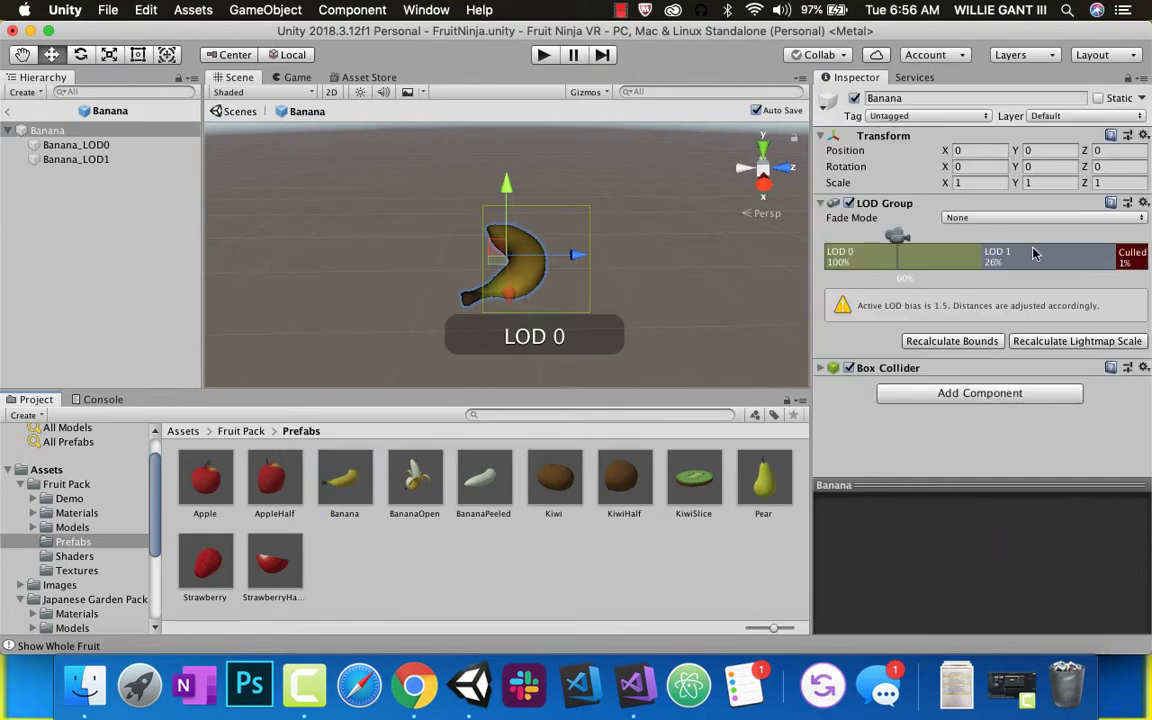
left_click(975, 182)
type("2")
key("Tab")
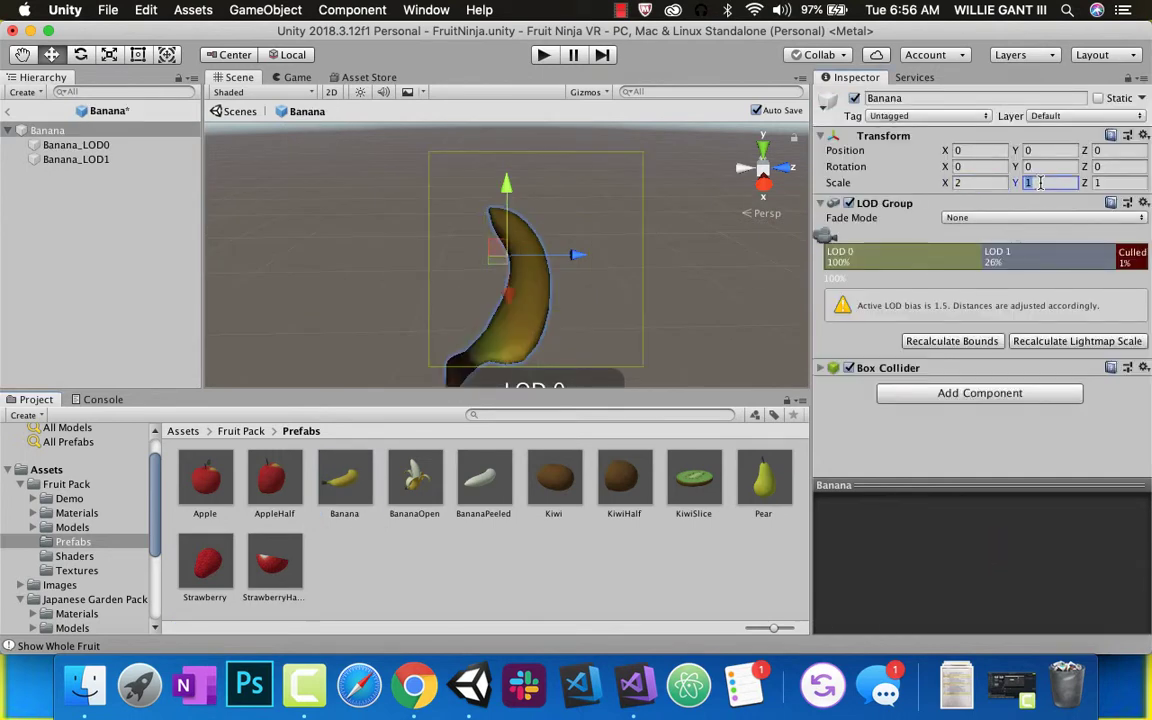
type("2")
key("Tab")
type("2")
left_click(955, 394)
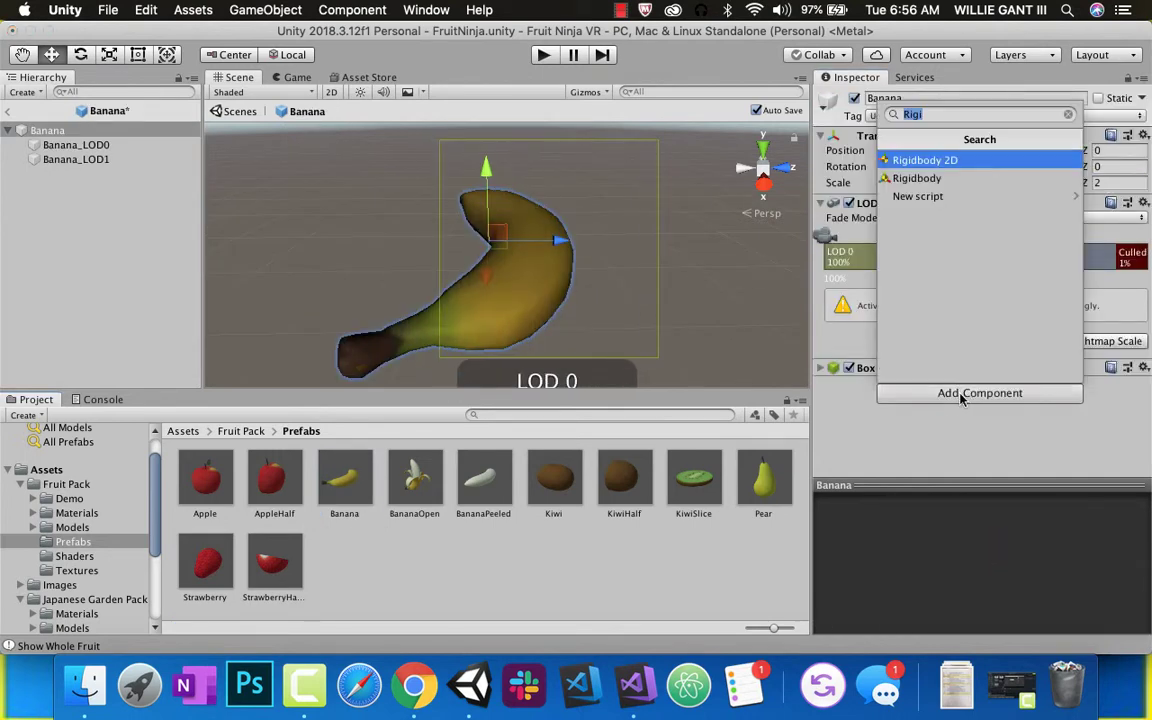
left_click(921, 179)
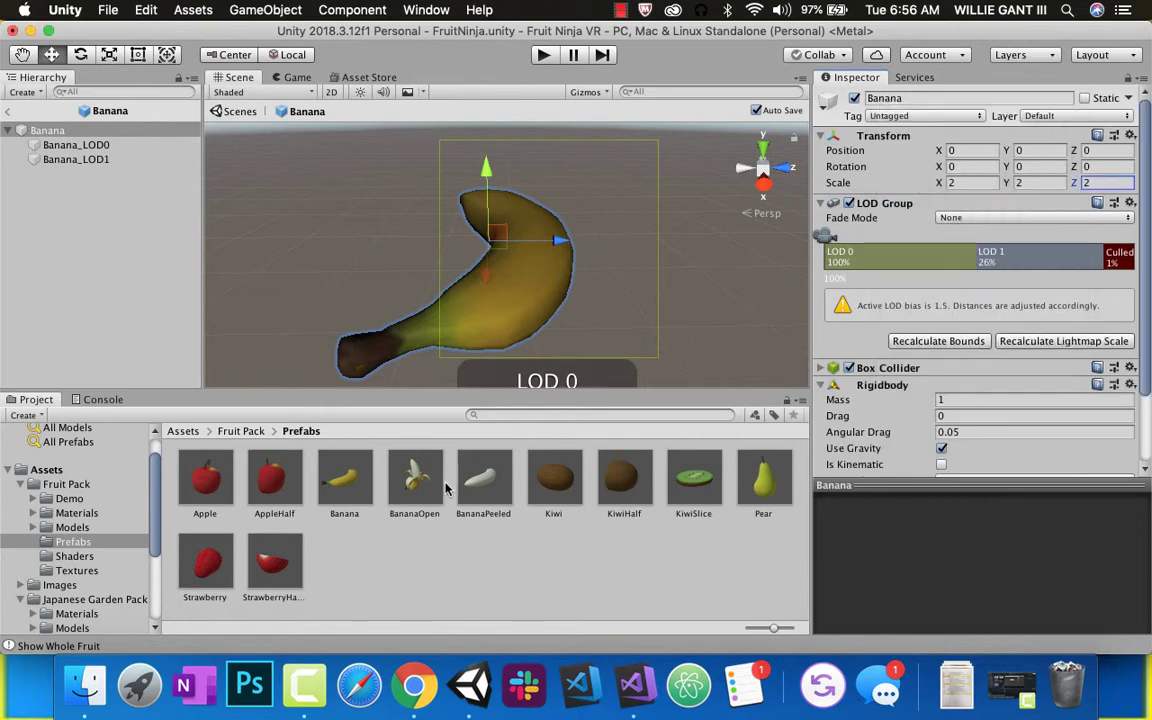
Scale the BananaPeeled prefab to 2, 2, 2 and add a Rigidbody.
double_click(476, 497)
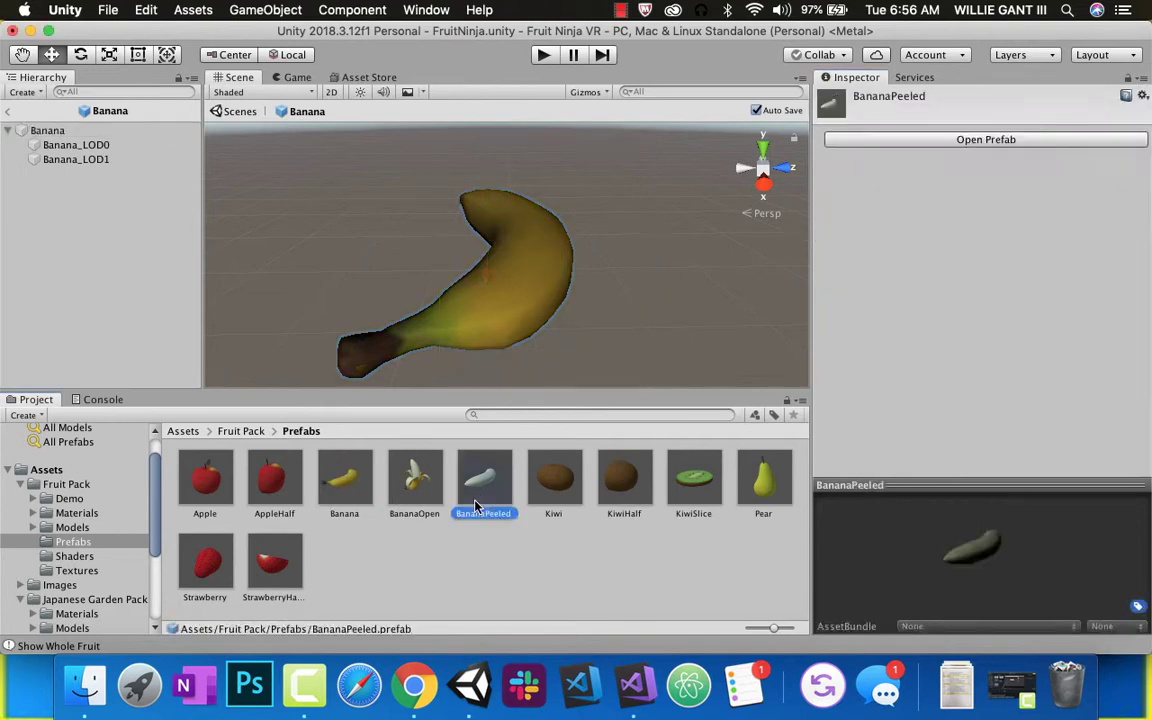
left_click(969, 186)
type("2")
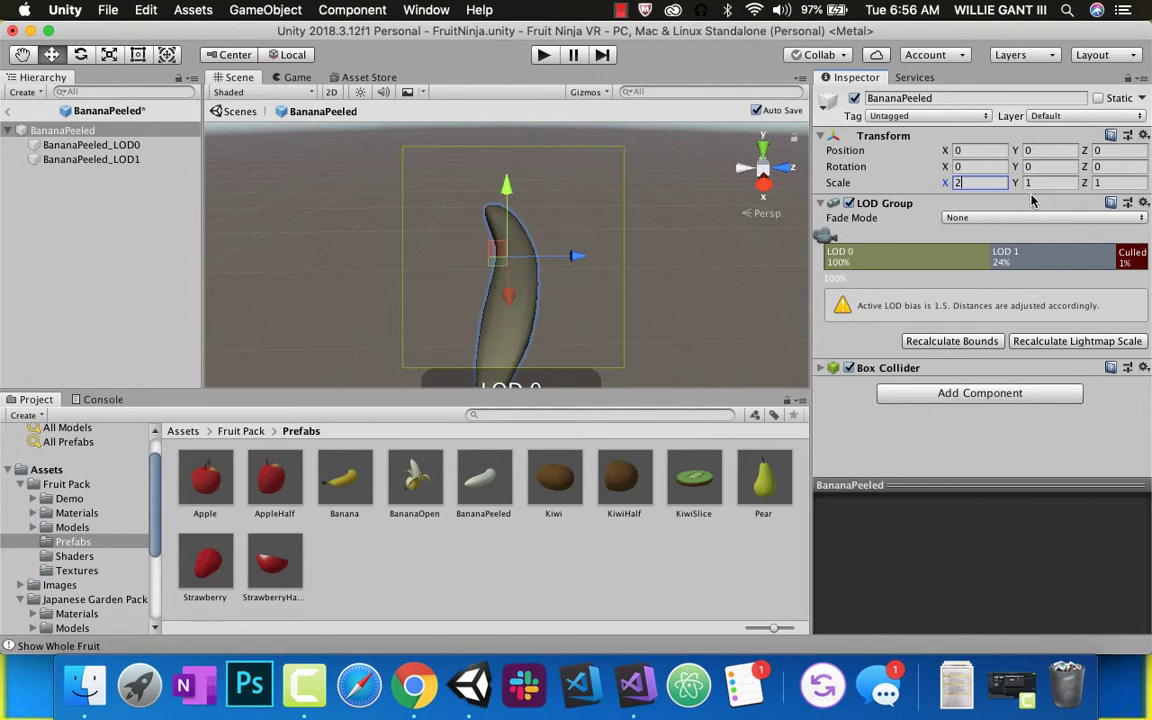
key("Tab")
type("2")
left_click(1112, 184)
type("2")
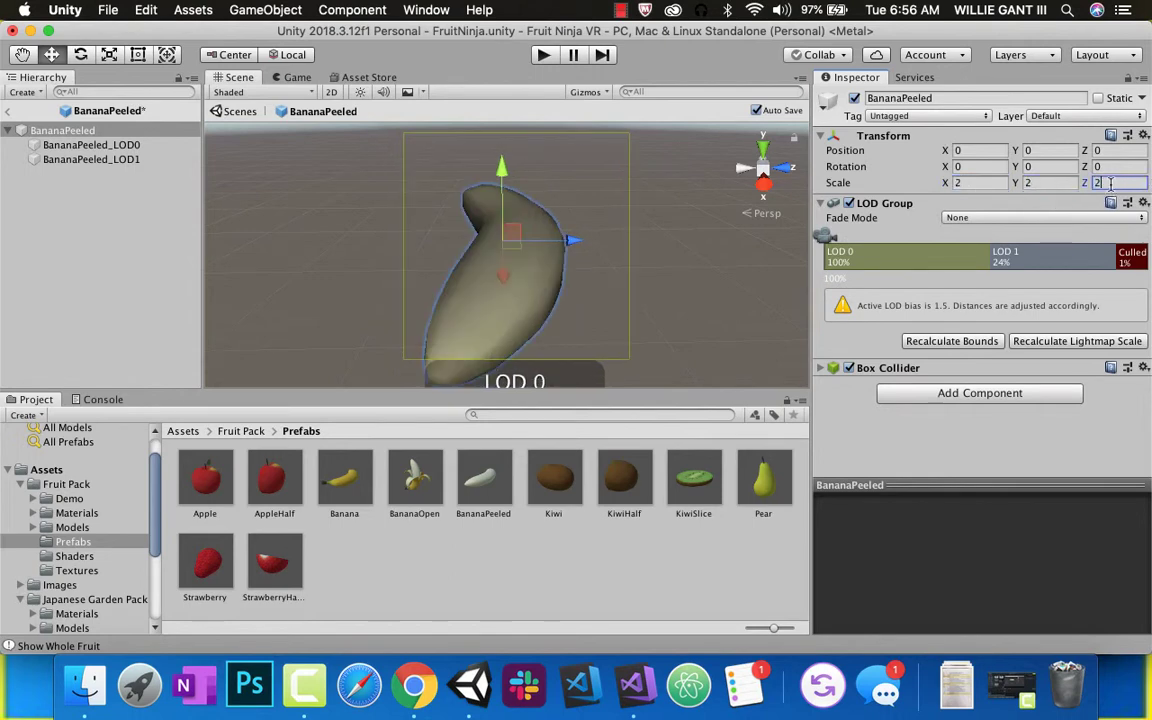
left_click(970, 393)
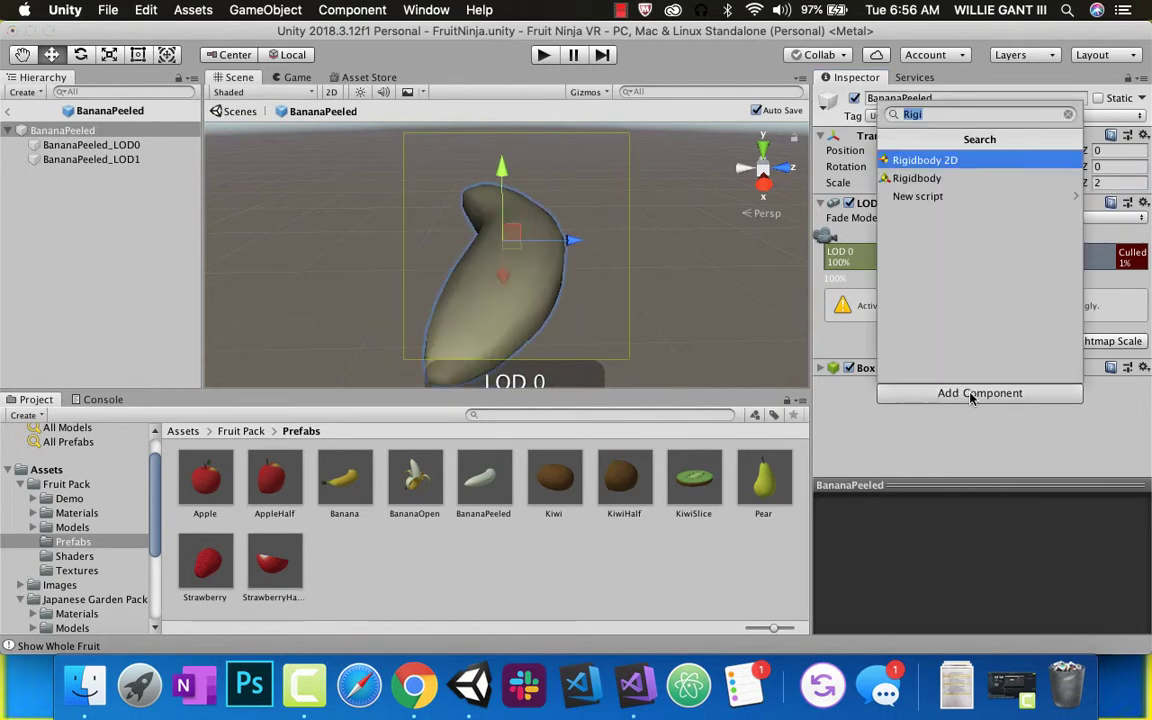
left_click(975, 178)
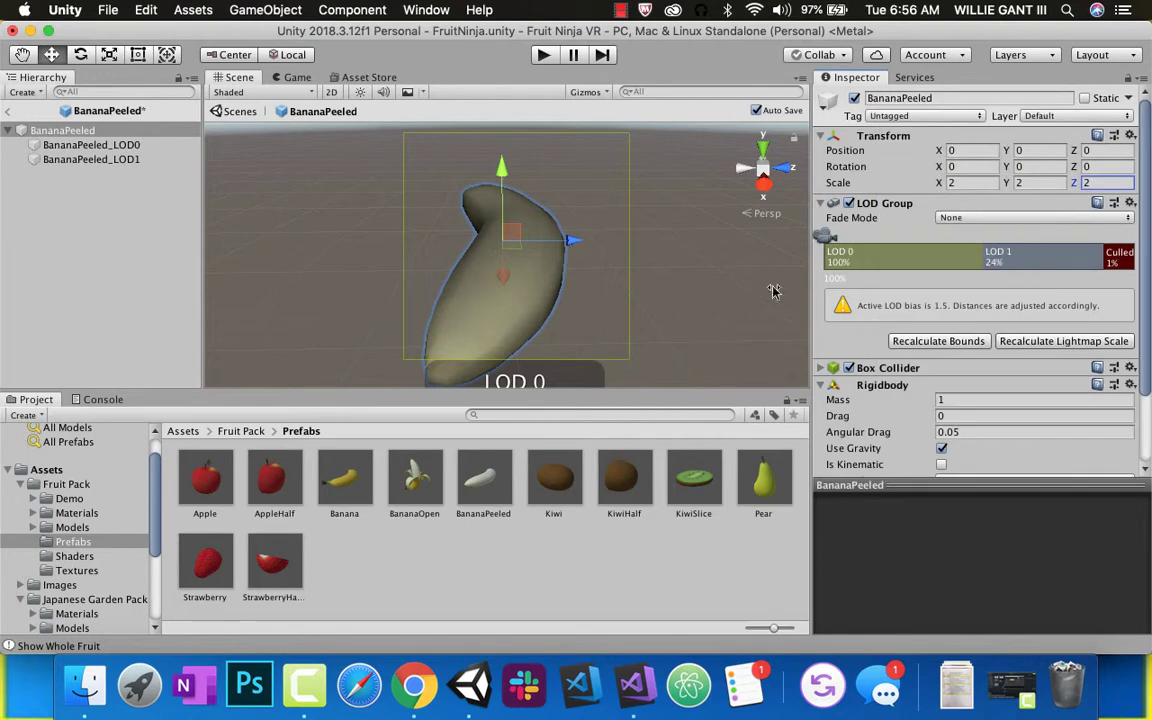
Scale the Kiwi prefab to 2, 2, 2 and add a Rigidbody.
double_click(553, 478)
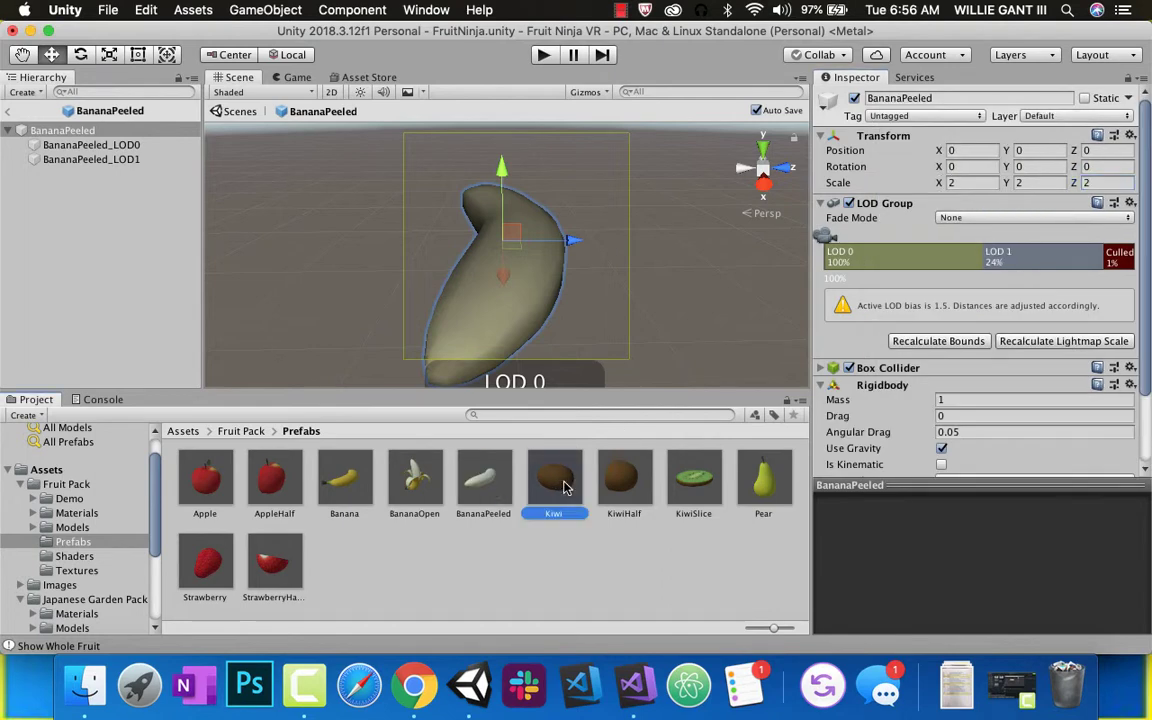
left_click(975, 183)
type("2")
left_click(1035, 183)
type("2")
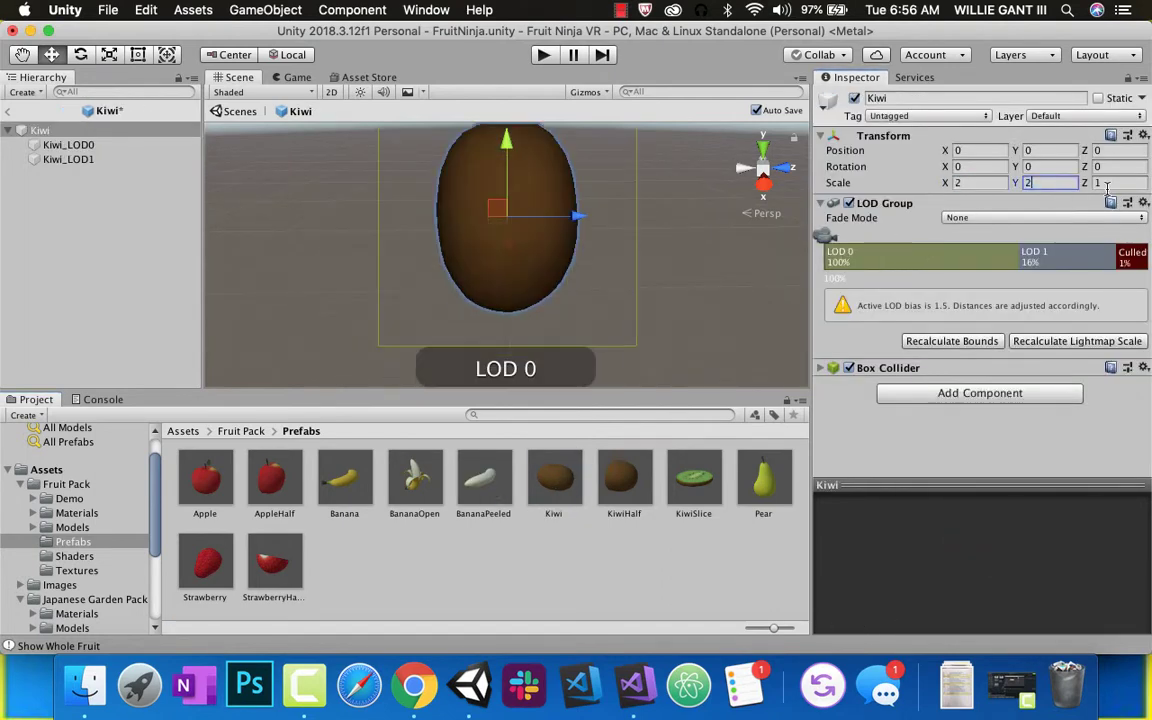
left_click(1105, 183)
type("2")
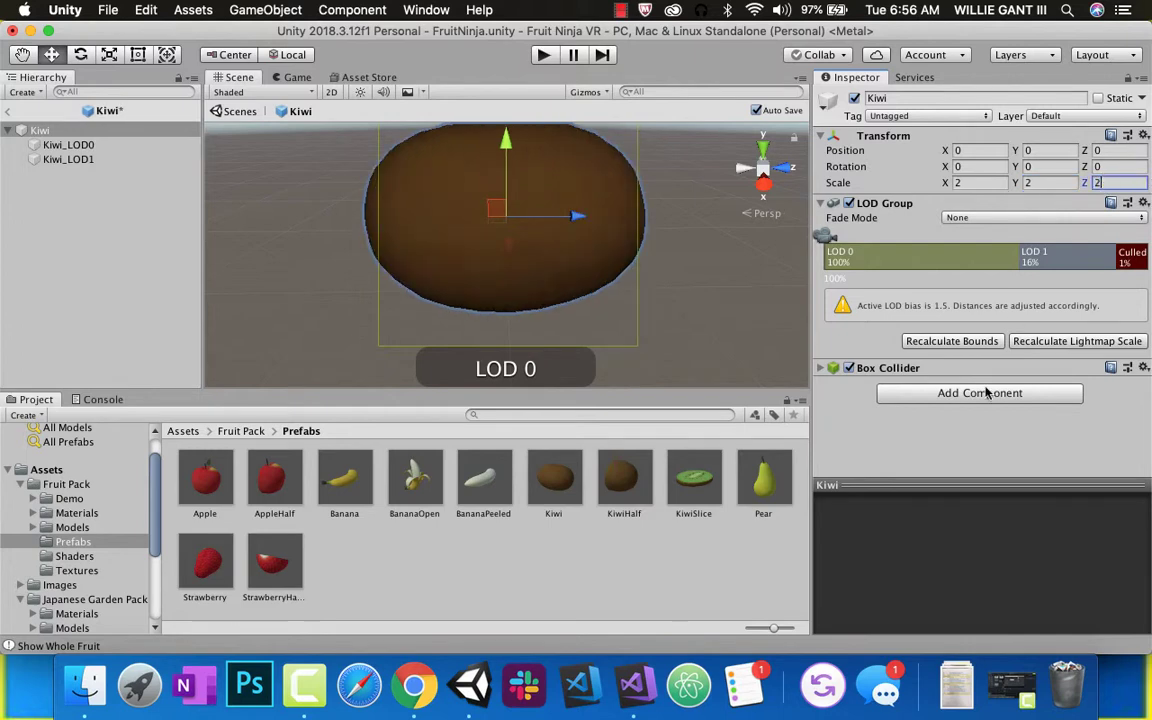
left_click(983, 393)
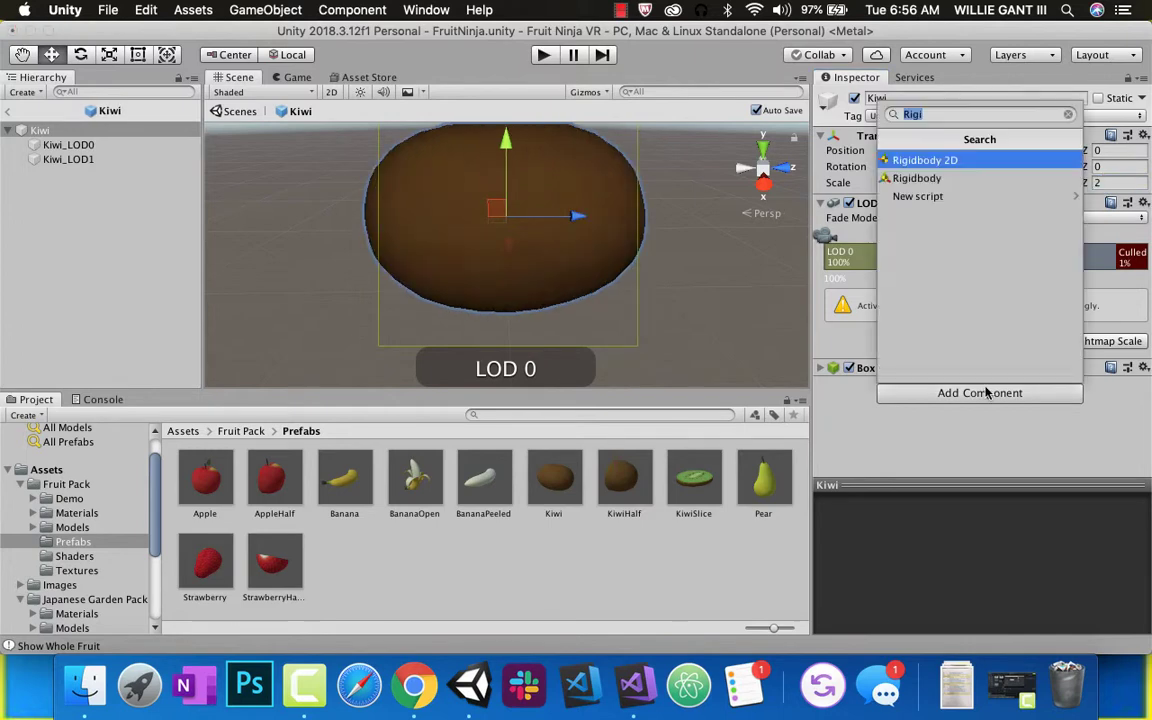
left_click(910, 177)
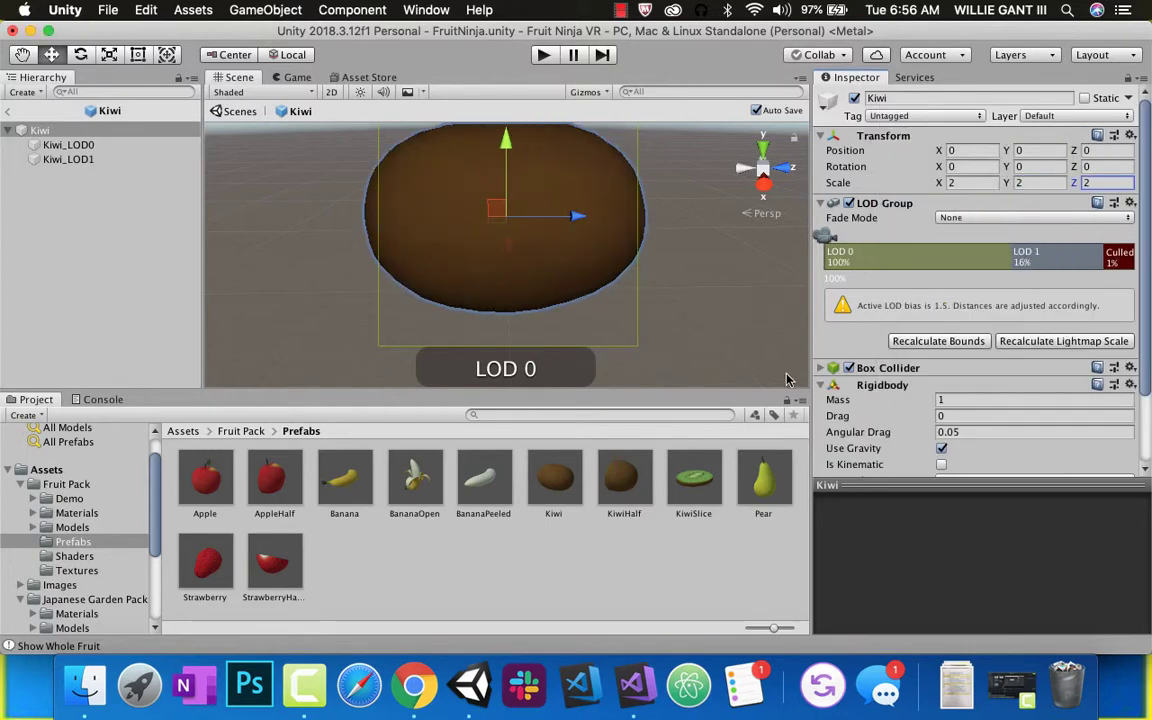
Scale the KiwiSlice prefab to 2, 2, 2 and add a Rigidbody.
double_click(683, 487)
left_click(975, 183)
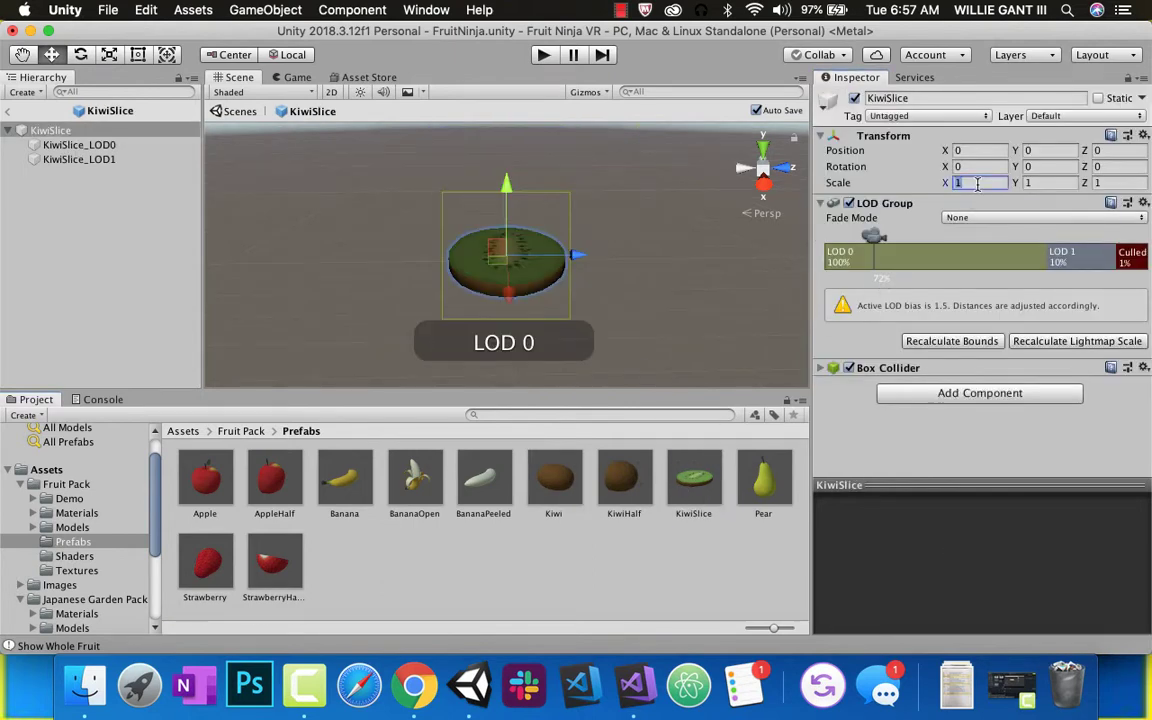
type("2")
key("Tab")
type("2")
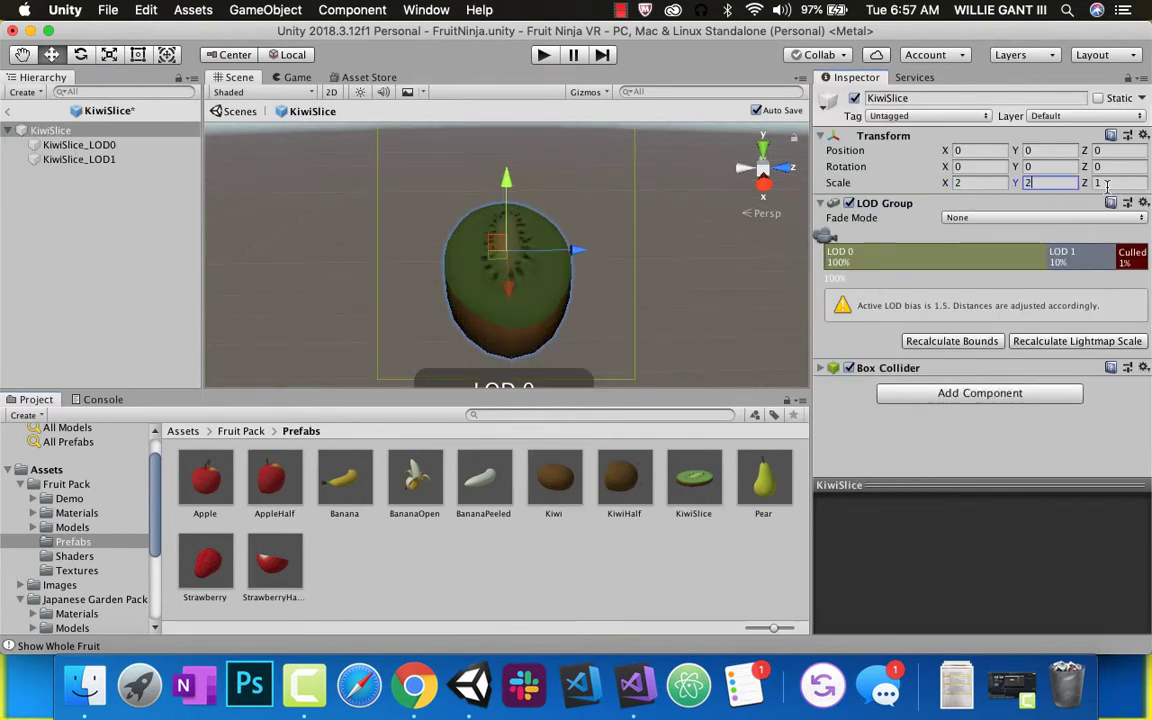
key("Tab")
type("2")
left_click(992, 392)
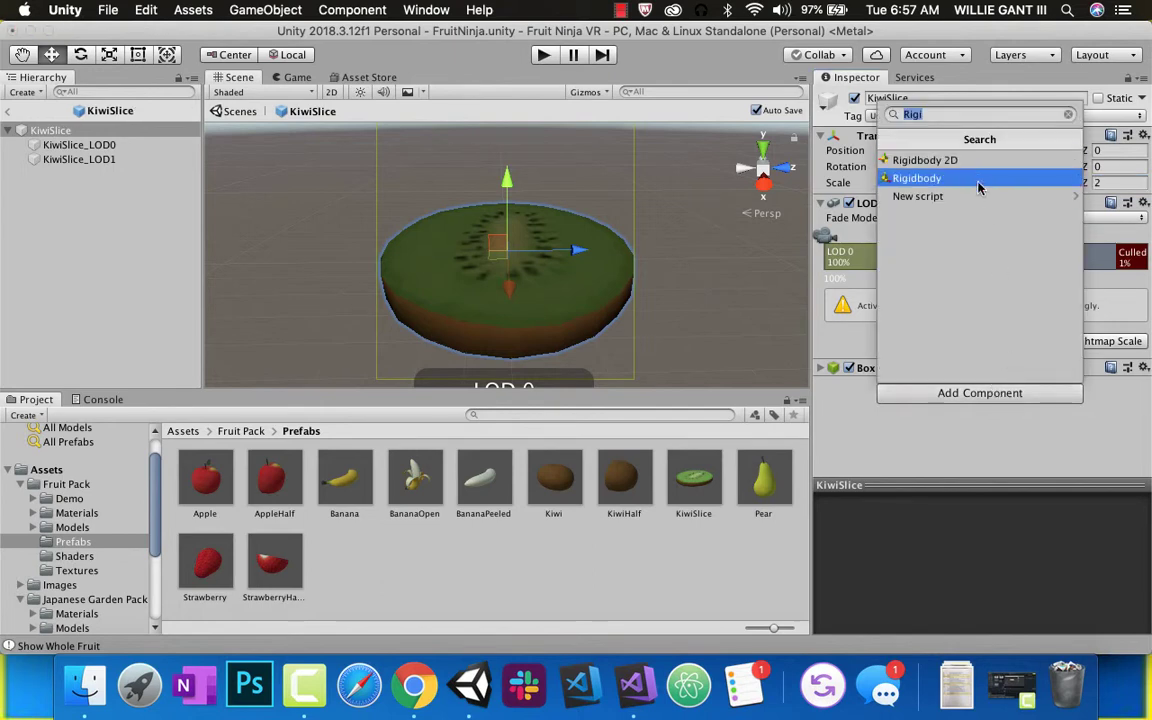
left_click(916, 178)
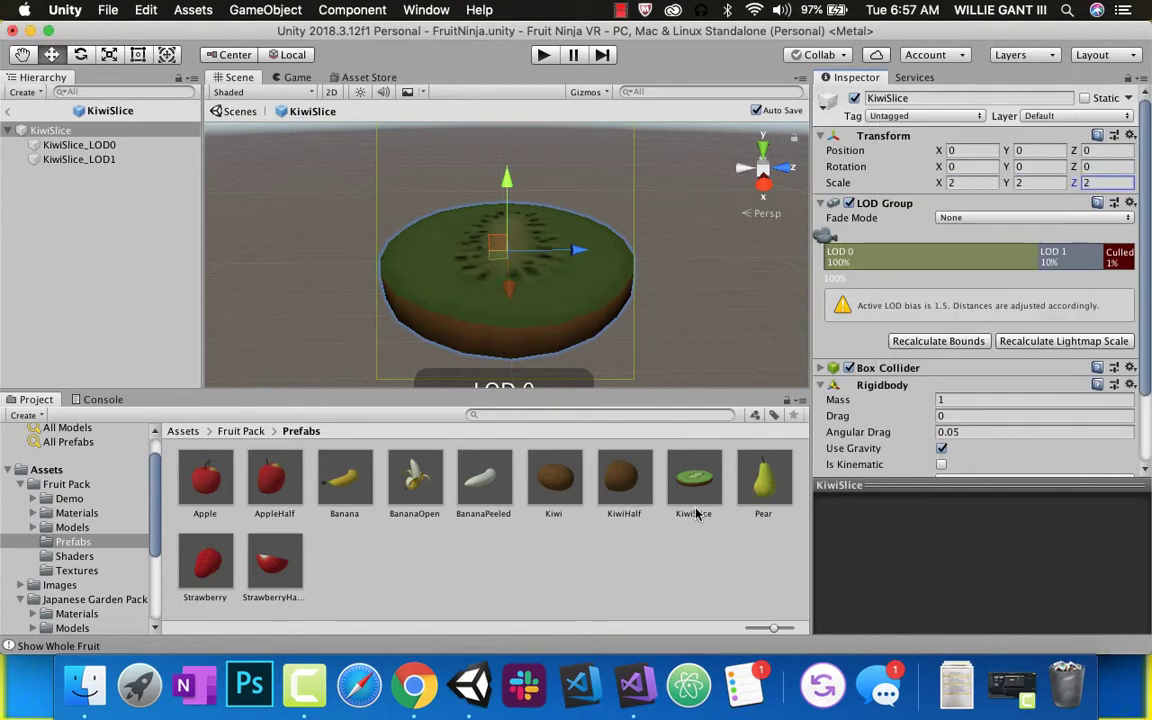
Scale the Strawberry prefab to 2, 2, 2 and add a 3D Rigidbody.
left_click(205, 562)
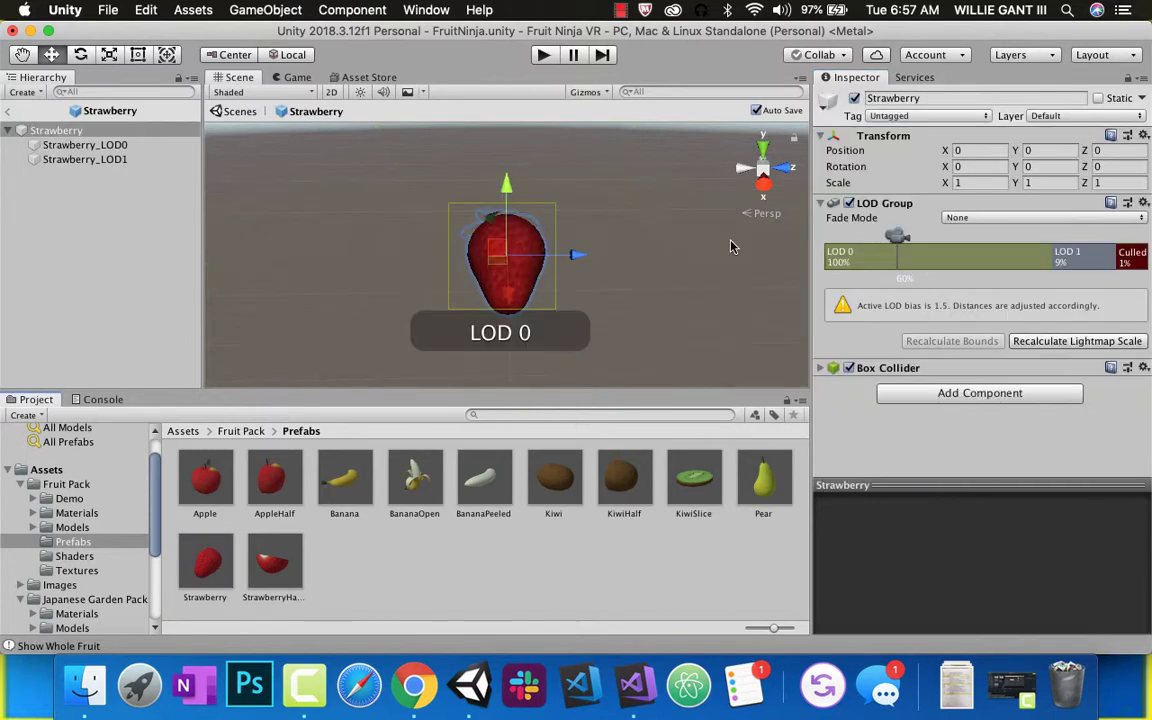
left_click(972, 182)
type("2")
left_click(1040, 182)
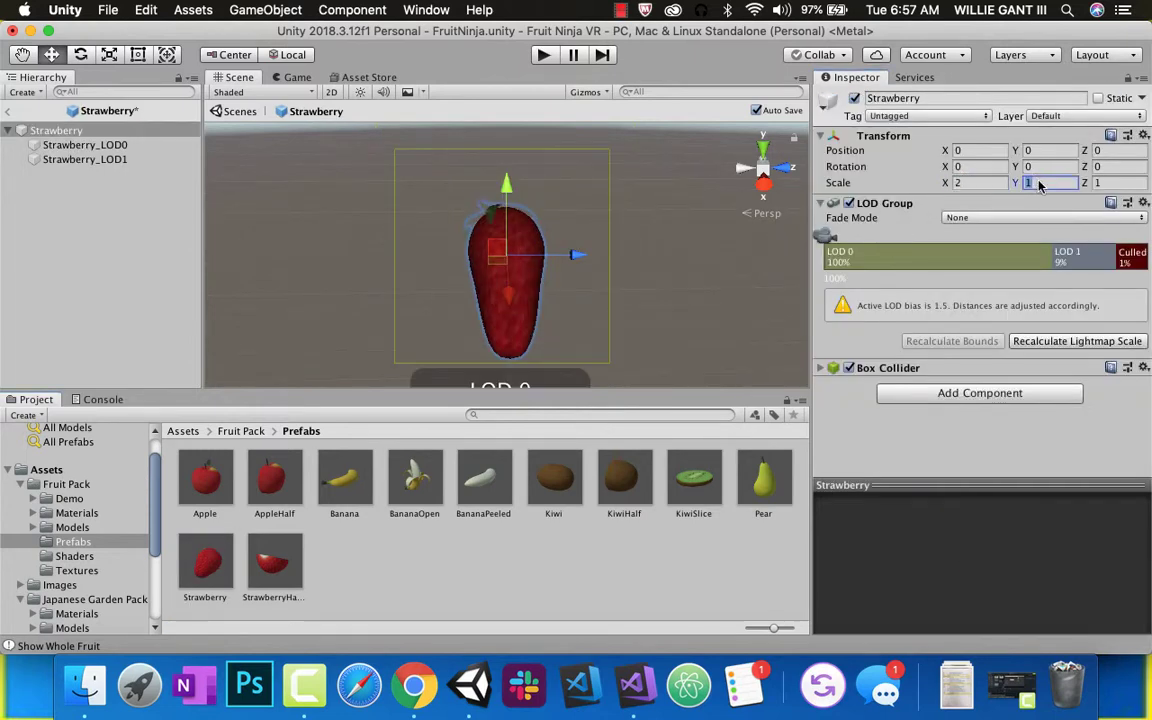
type("2")
left_click(1100, 182)
type("2")
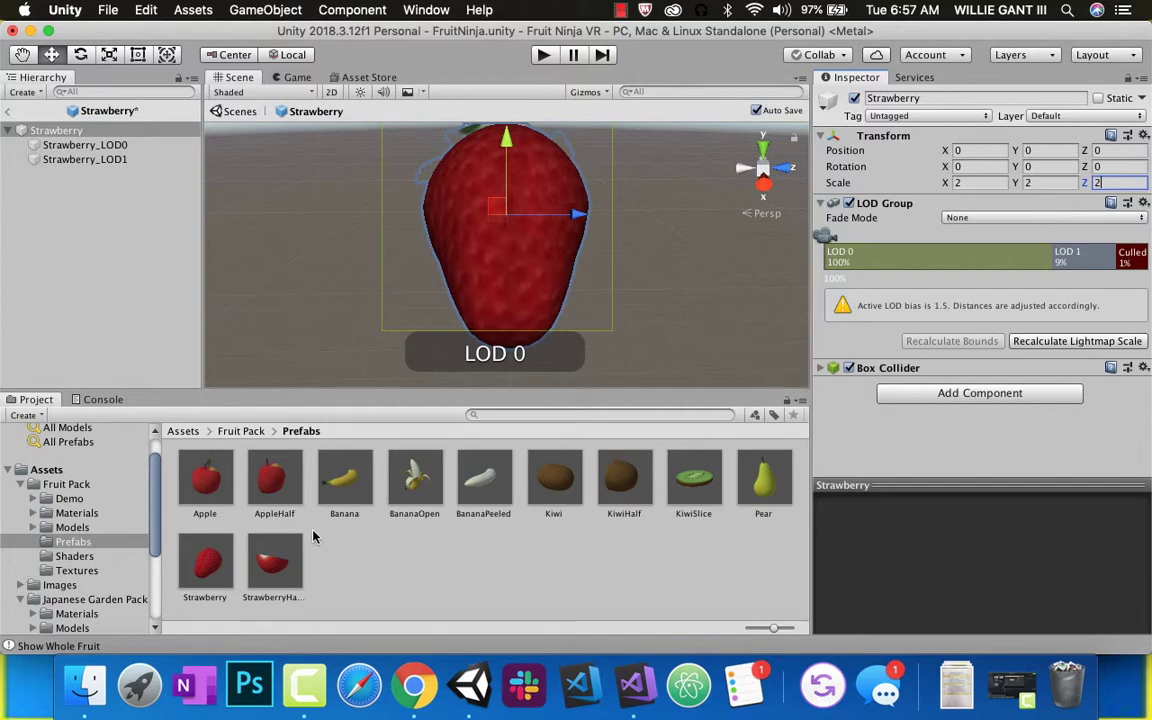
left_click(1008, 396)
type("rig")
key("Down")
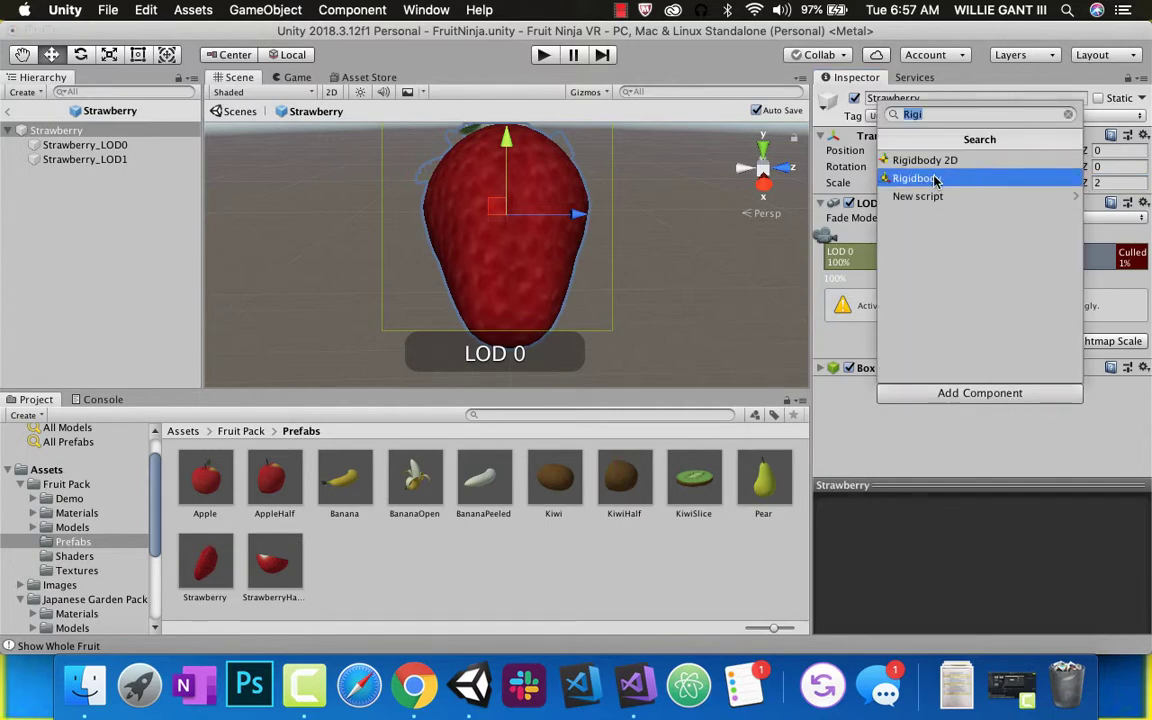
key("Return")
Set the StrawberryHalf prefab's scale to 2, 2, 2.
double_click(274, 563)
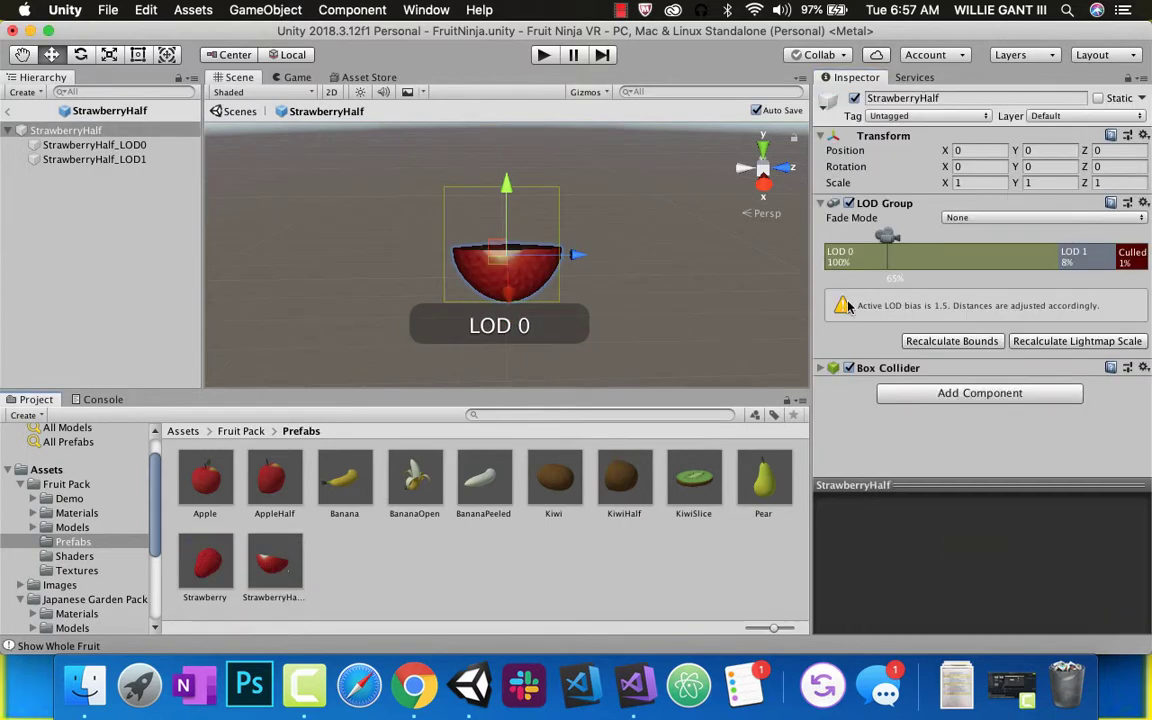
left_click(975, 182)
type("2")
left_click(1045, 182)
type("2")
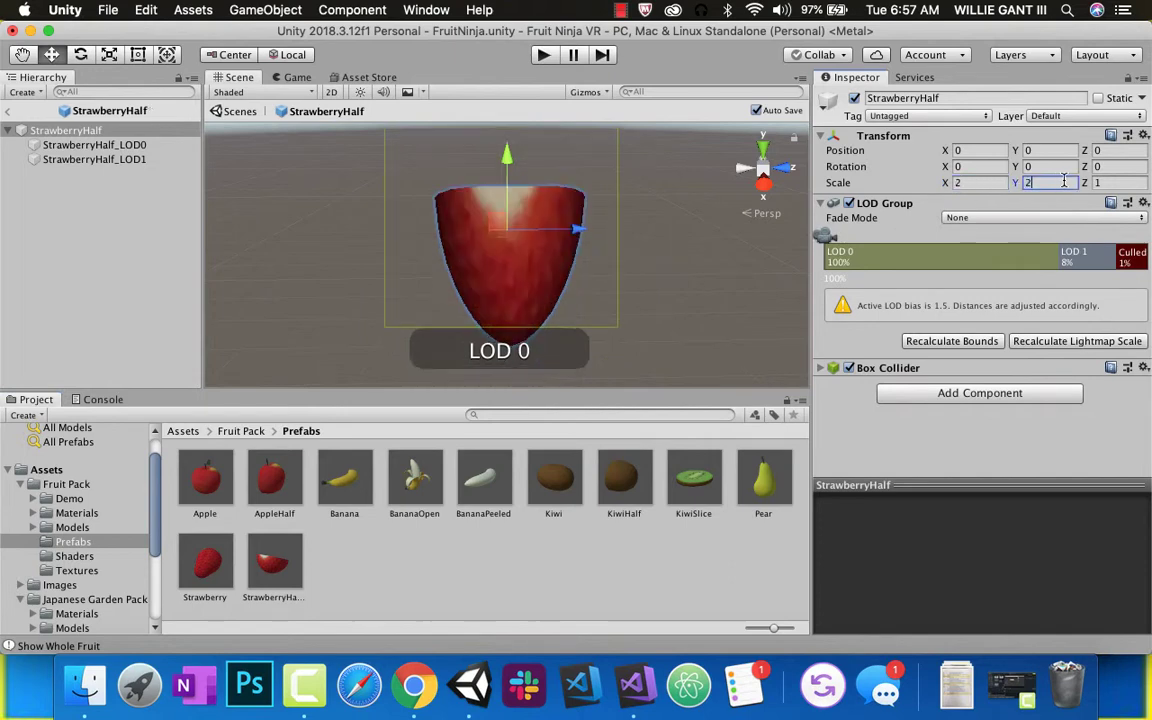
left_click(1100, 182)
type("2")
left_click(1005, 392)
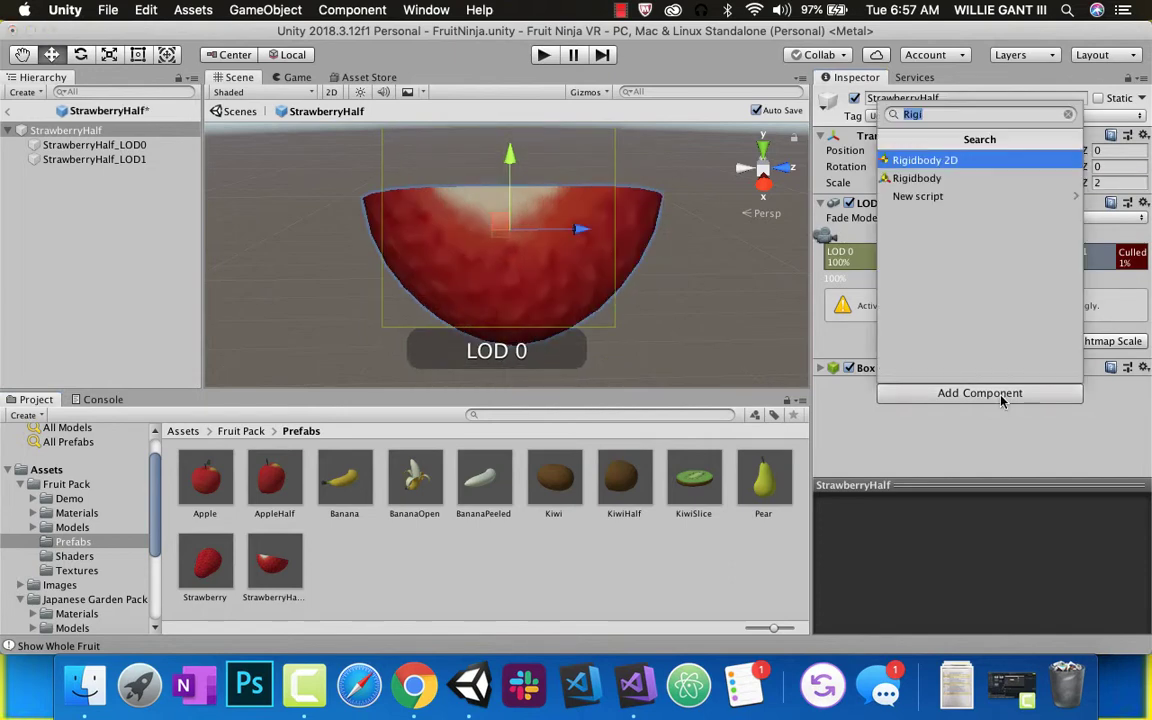